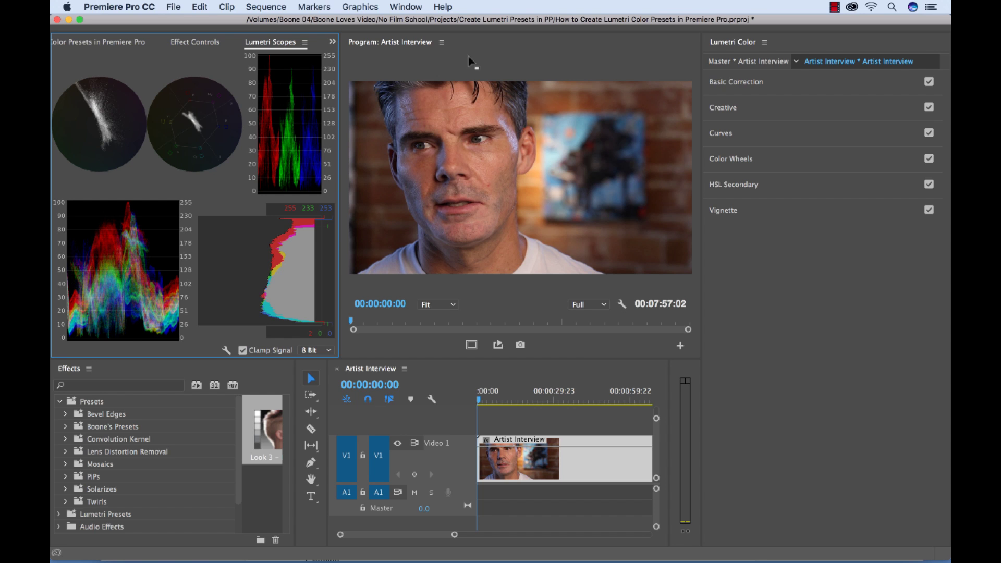
Browse the workspace and panel lists without changing anything, and make the timeline active.
left_click(406, 7)
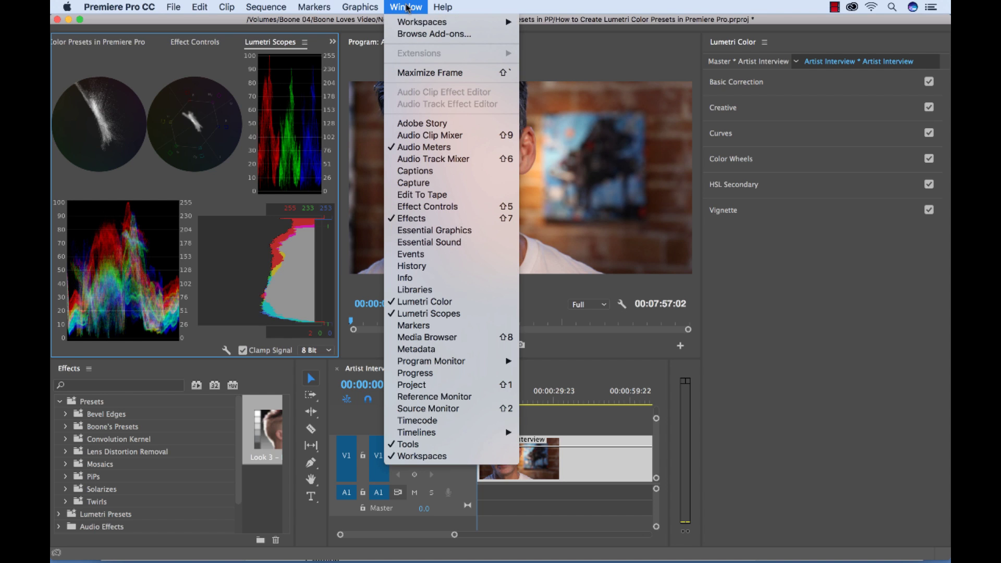
mouse_move(421, 23)
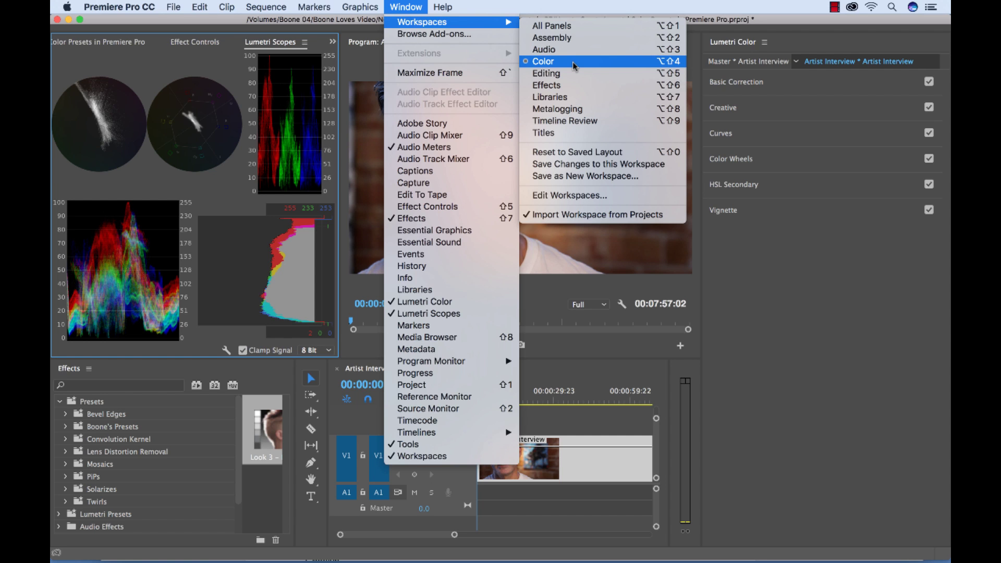
left_click(412, 8)
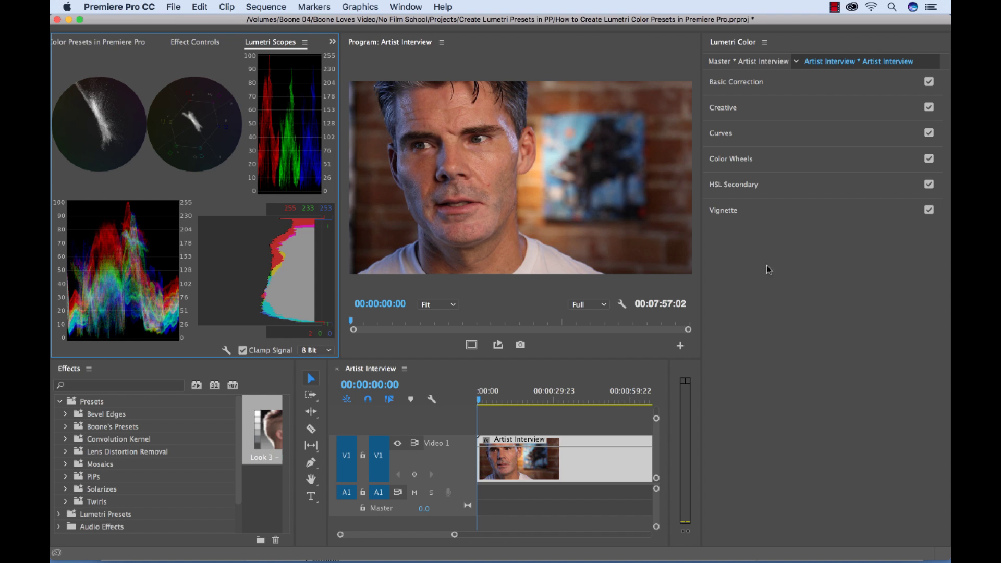
left_click(405, 8)
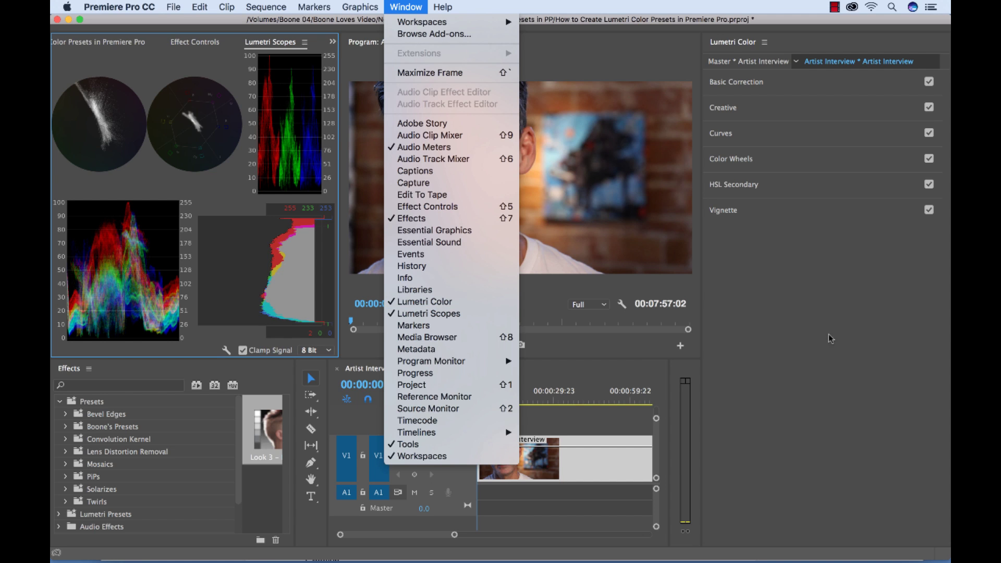
left_click(805, 324)
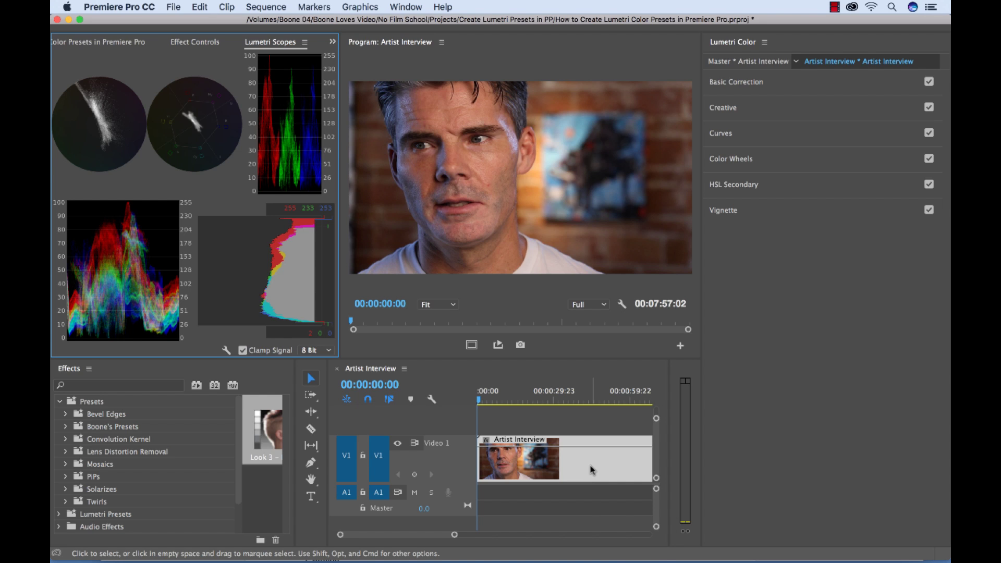
left_click(592, 469)
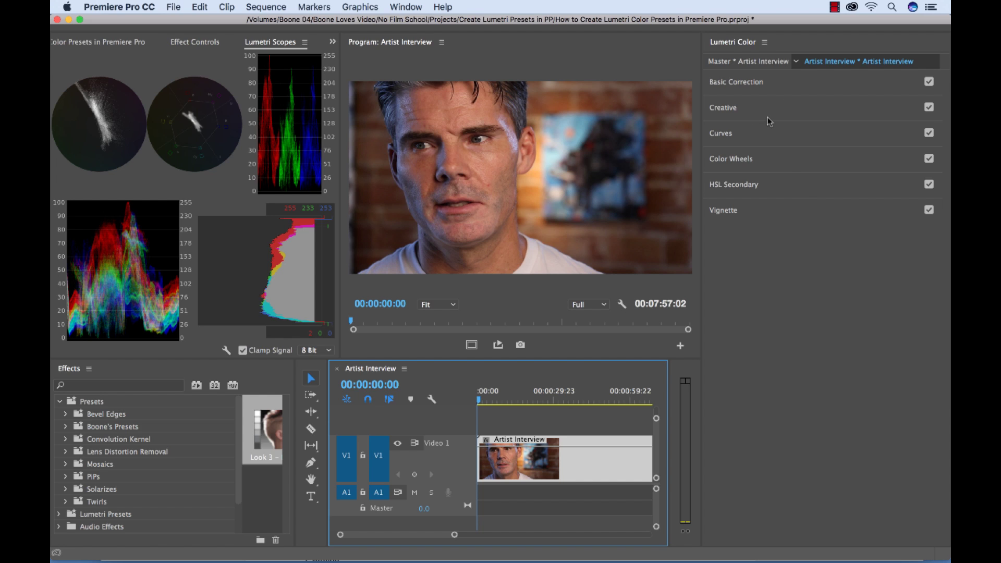
Review the Lumetri Basic Correction, Creative, Curves and HSL Secondary sections, leaving them collapsed.
left_click(823, 91)
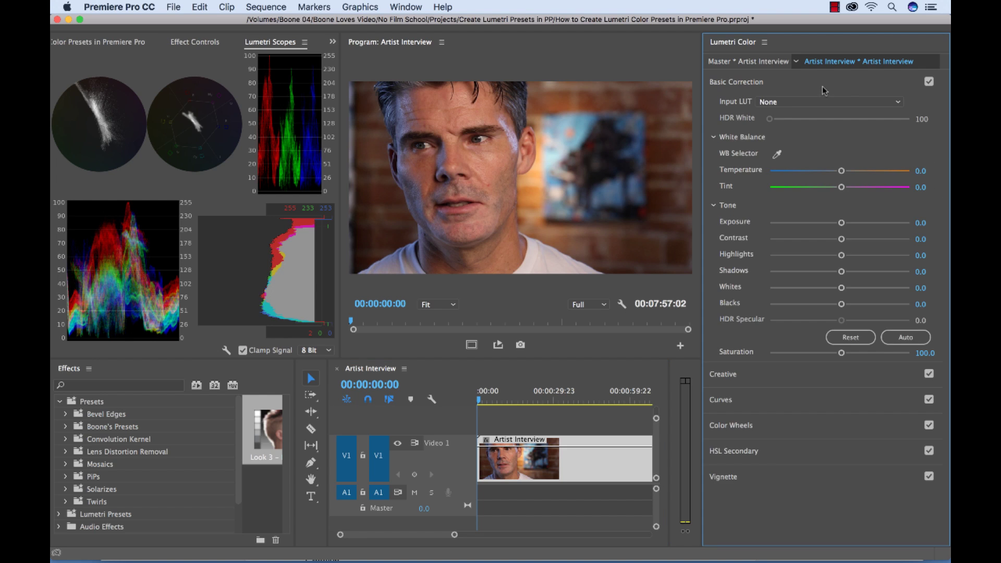
left_click(801, 383)
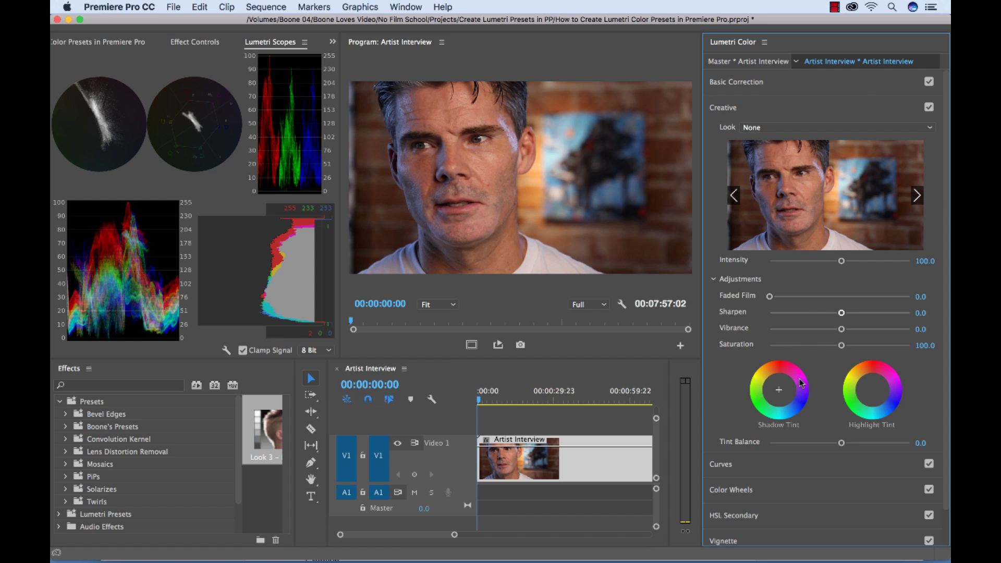
left_click(811, 111)
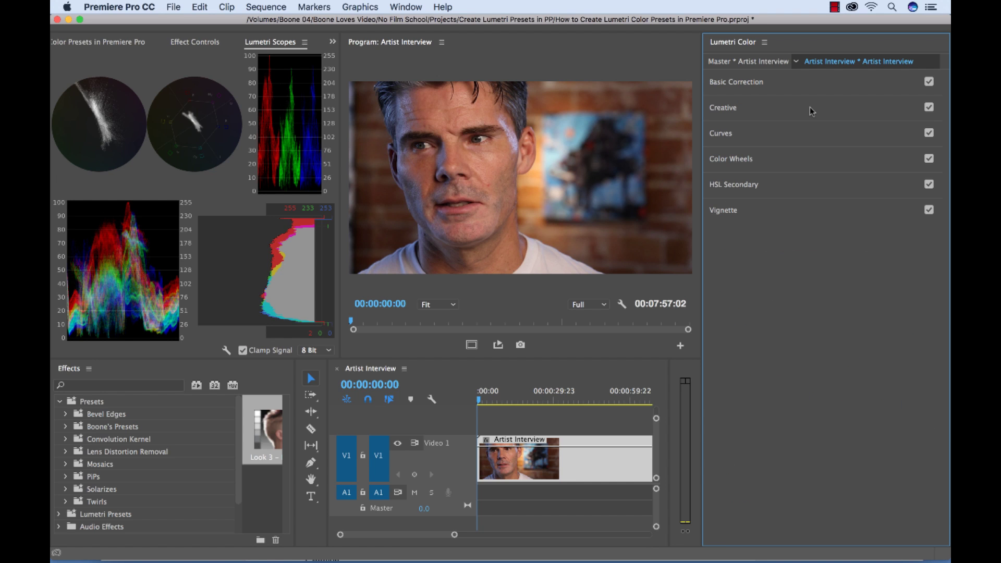
left_click(804, 139)
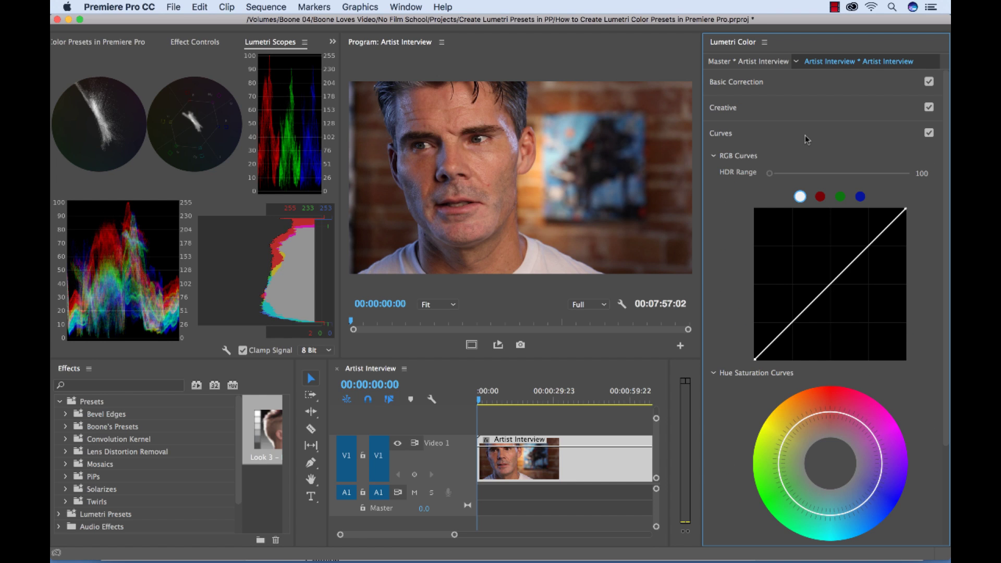
left_click(716, 155)
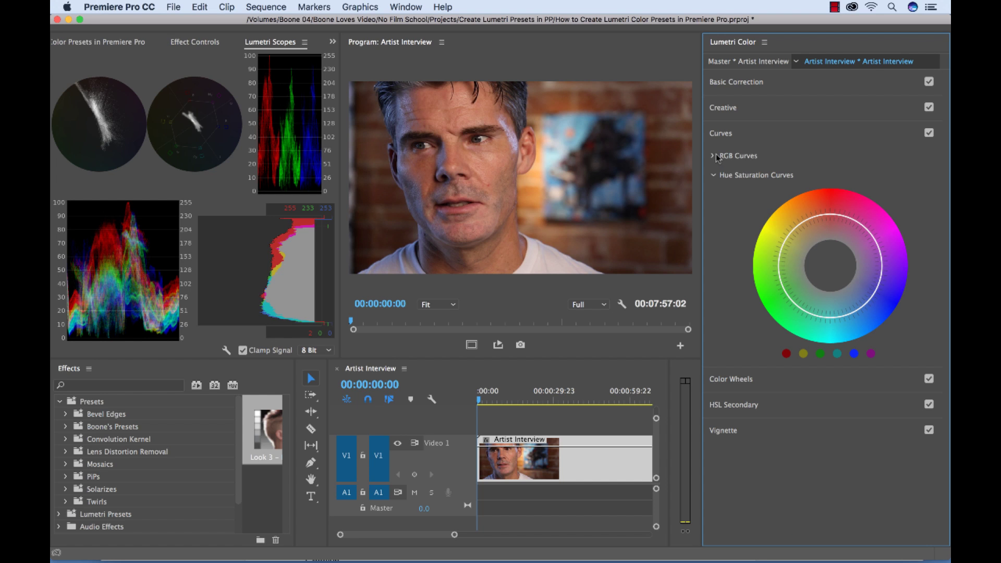
left_click(716, 157)
left_click(765, 137)
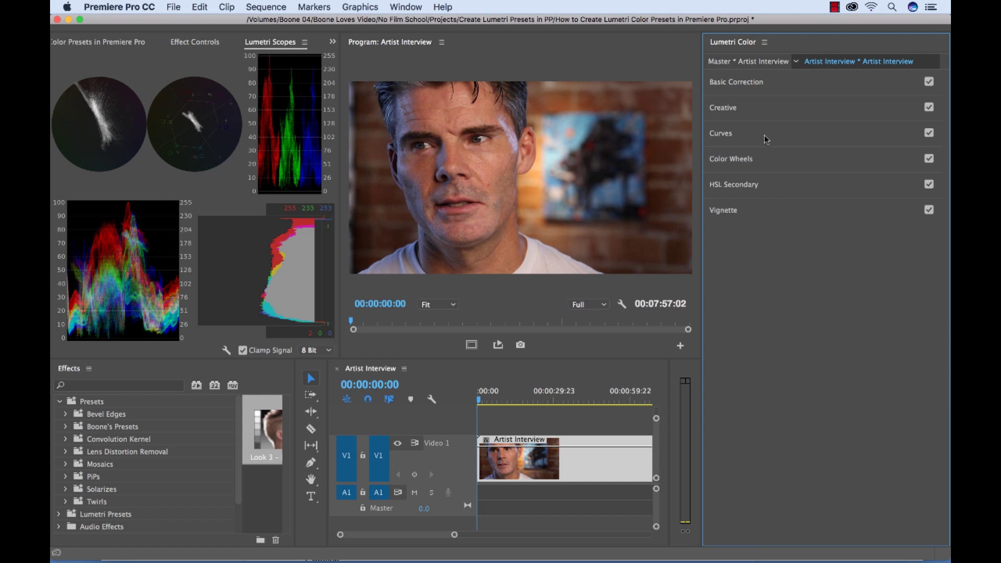
left_click(777, 187)
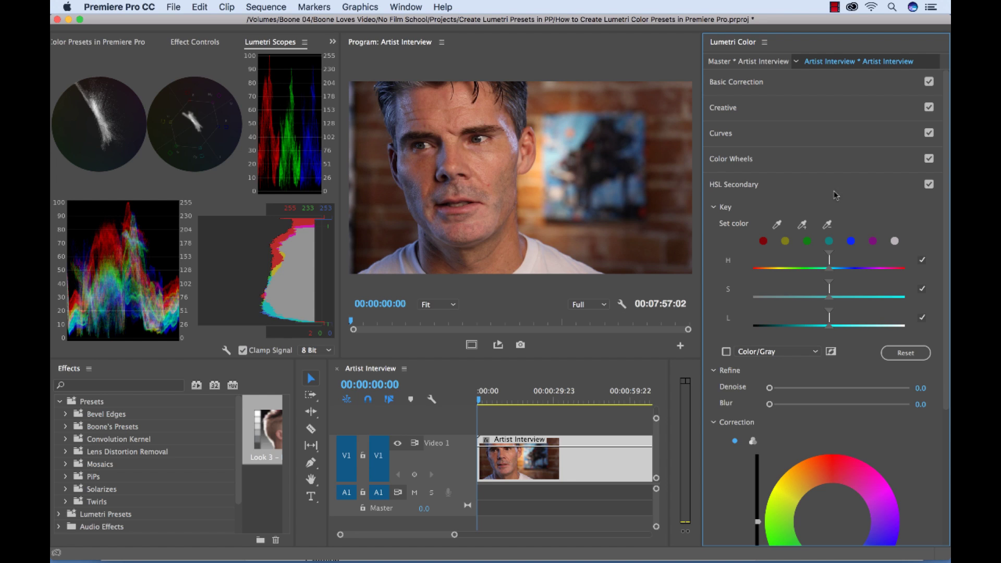
left_click(806, 185)
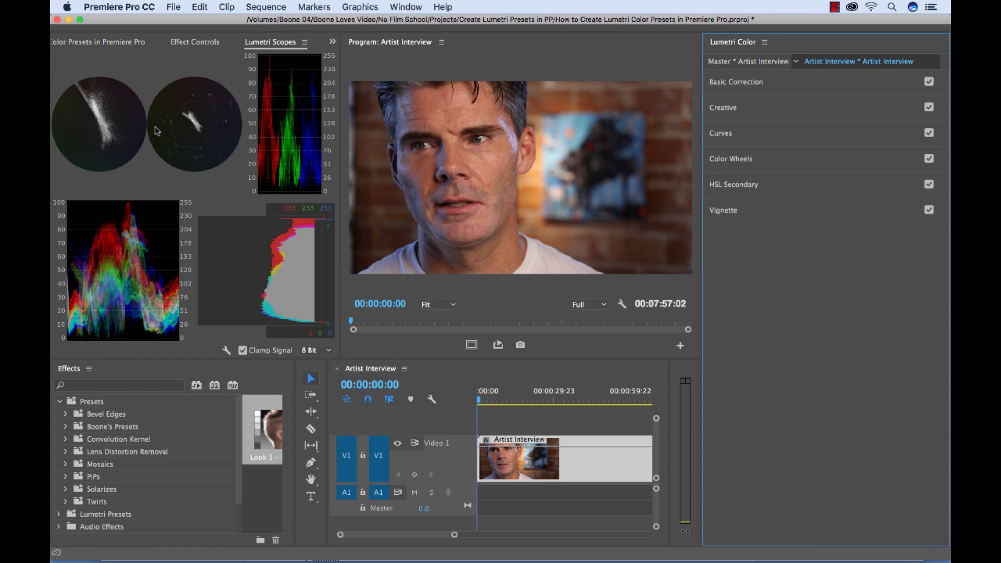
Hide Histogram, Parade (RGB) and Vectorscope HLS, keeping only Vectorscope YUV and Waveform (RGB).
left_click(225, 351)
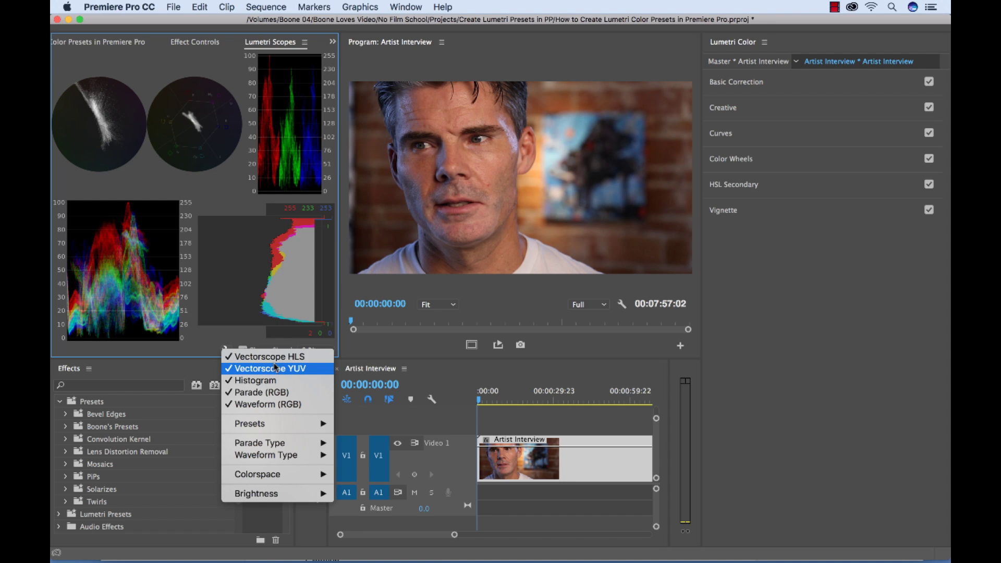
left_click(256, 380)
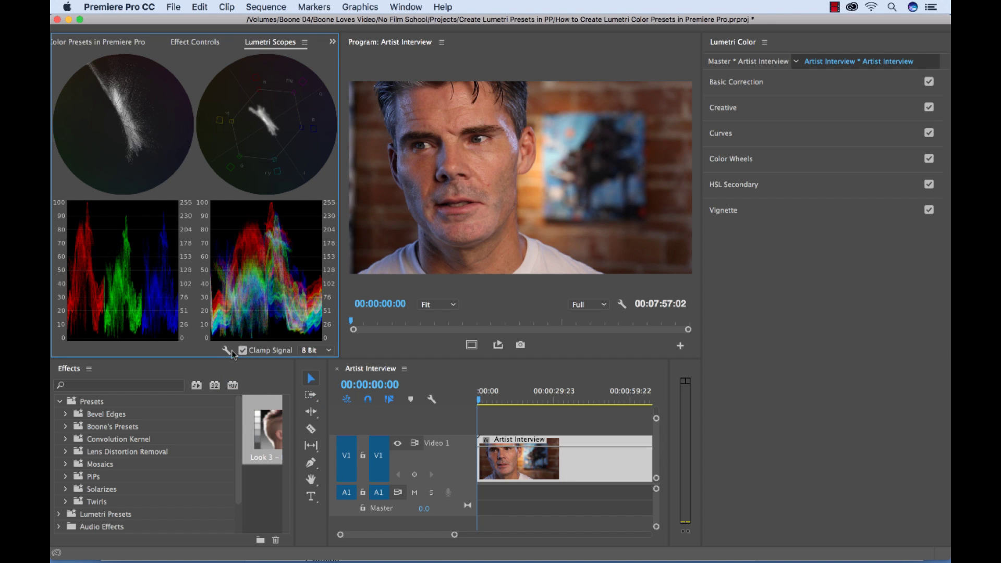
left_click(227, 350)
left_click(267, 392)
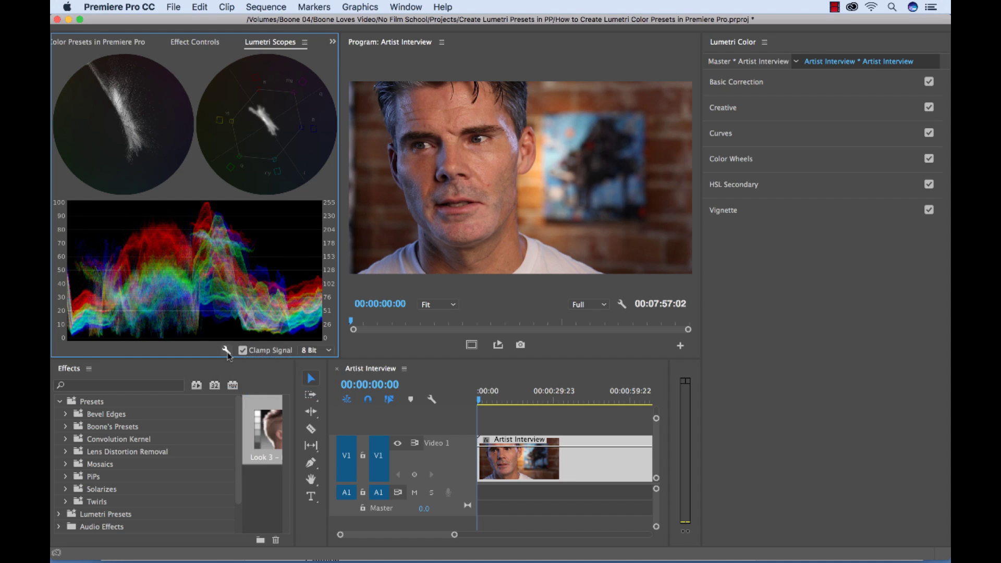
left_click(226, 350)
left_click(254, 405)
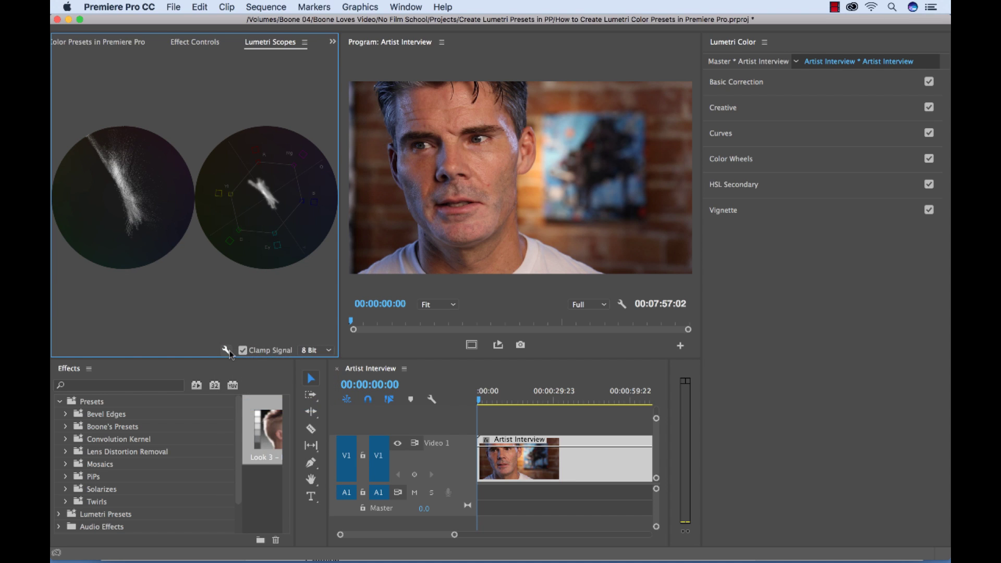
left_click(227, 350)
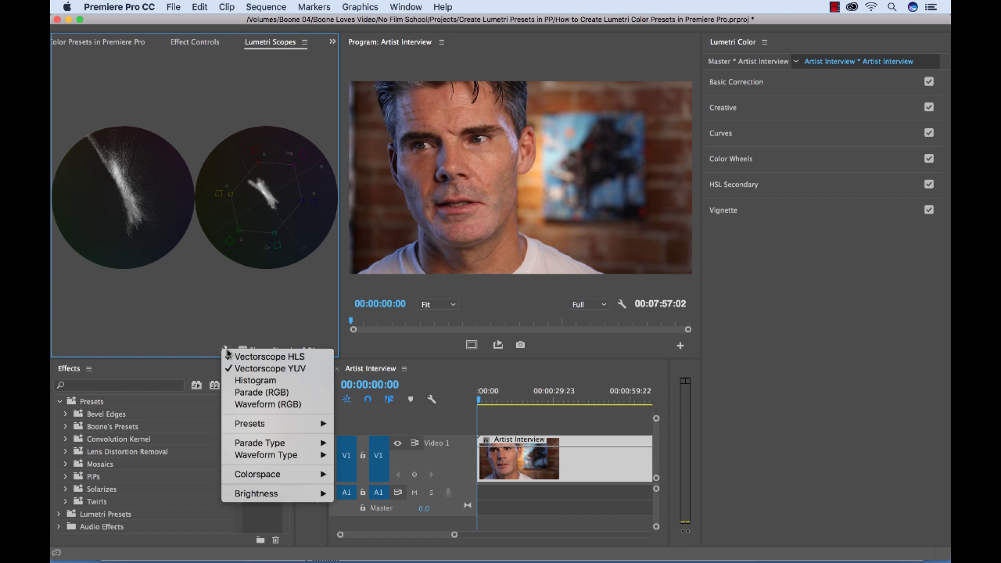
left_click(269, 356)
left_click(226, 350)
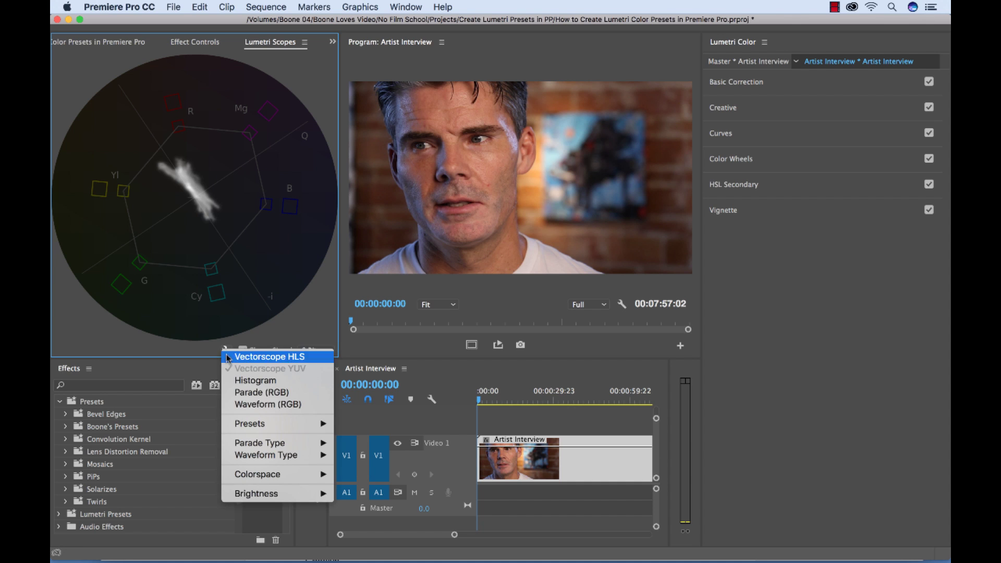
left_click(263, 404)
left_click(226, 350)
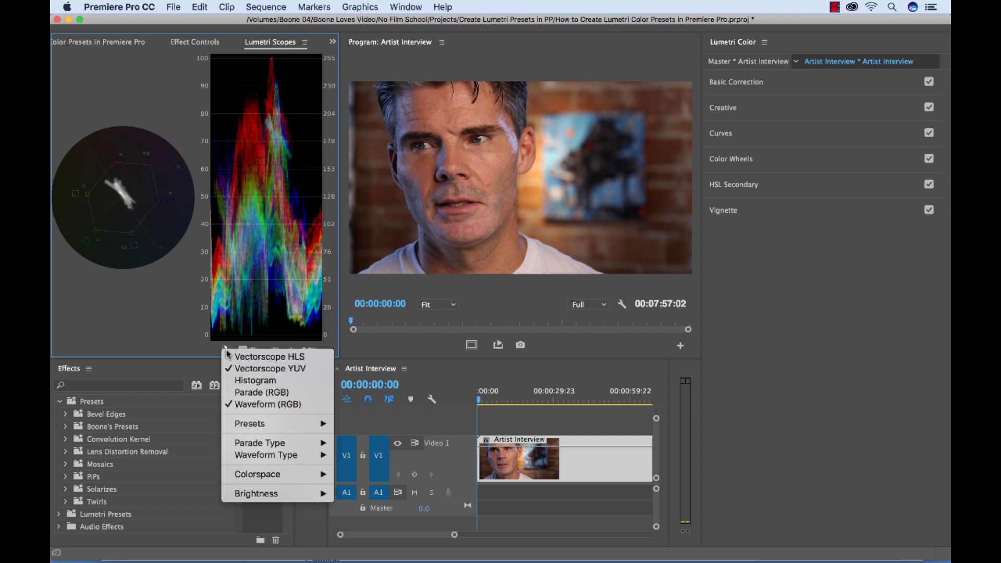
left_click(806, 332)
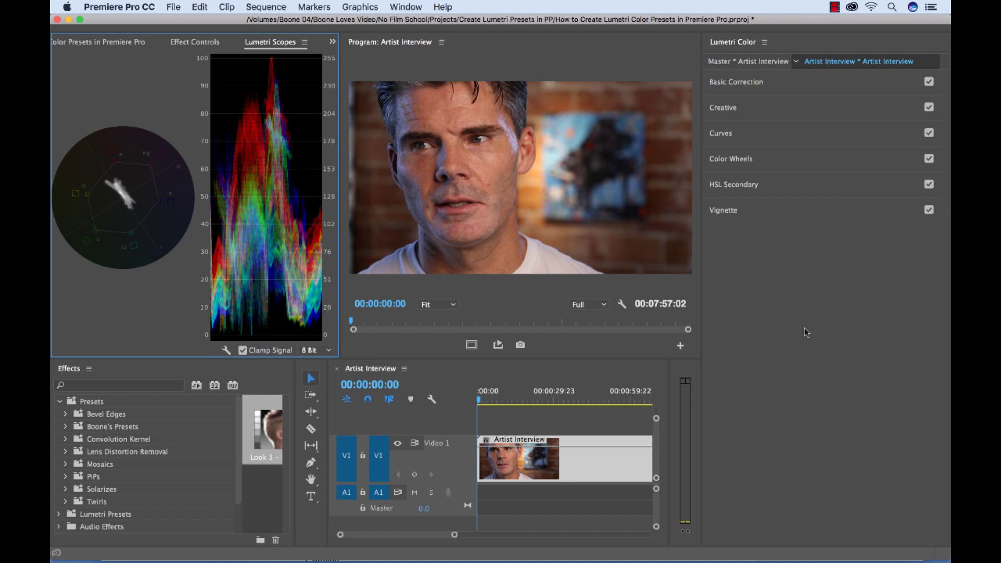
Sample his white shirt with the WB Selector, giving Temperature -10.2 and Tint -7.9.
left_click(800, 87)
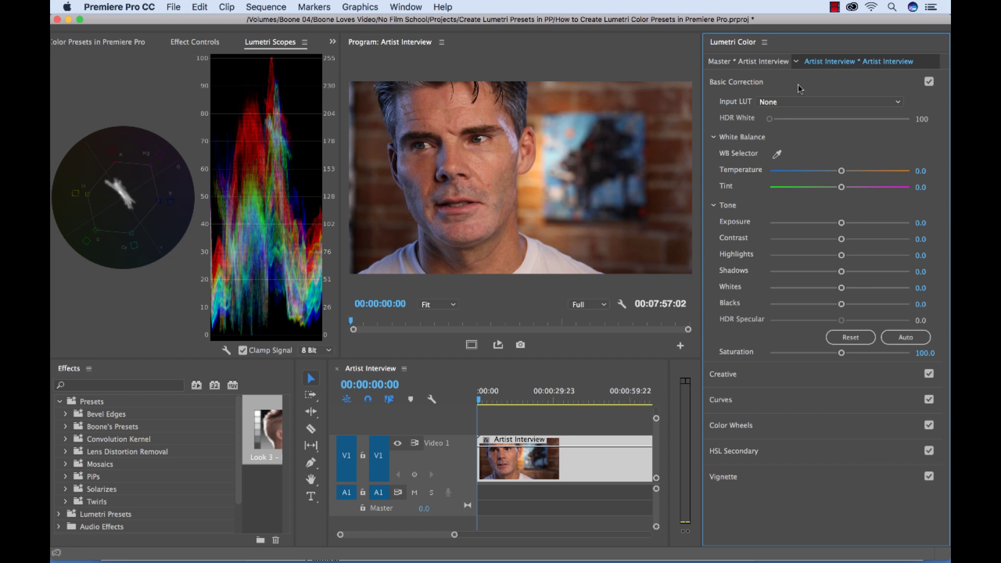
left_click(777, 155)
left_click(531, 249)
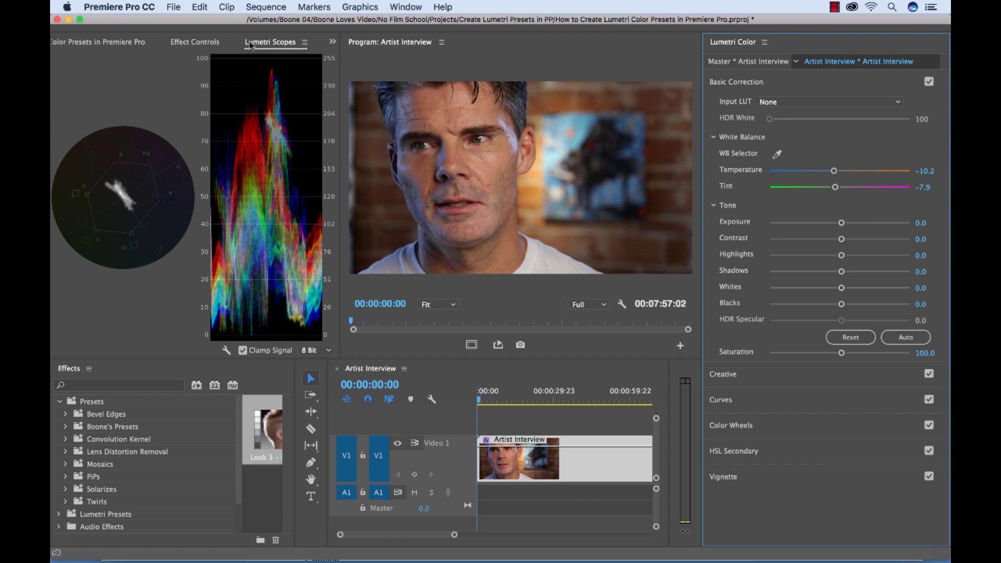
Show the Artist Interview's Effect Controls and briefly expand Lumetri Color's Basic Correction values.
left_click(194, 42)
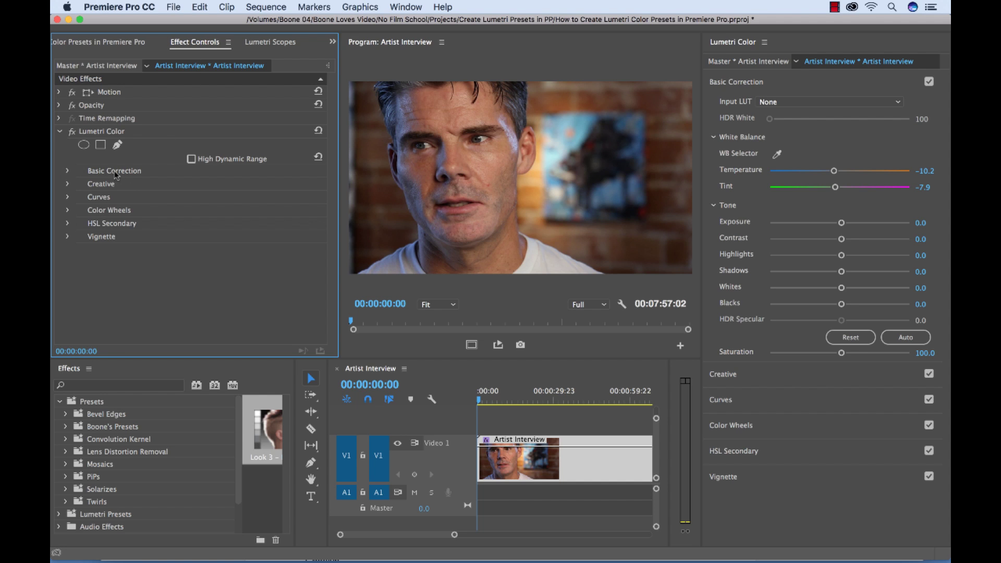
left_click(69, 170)
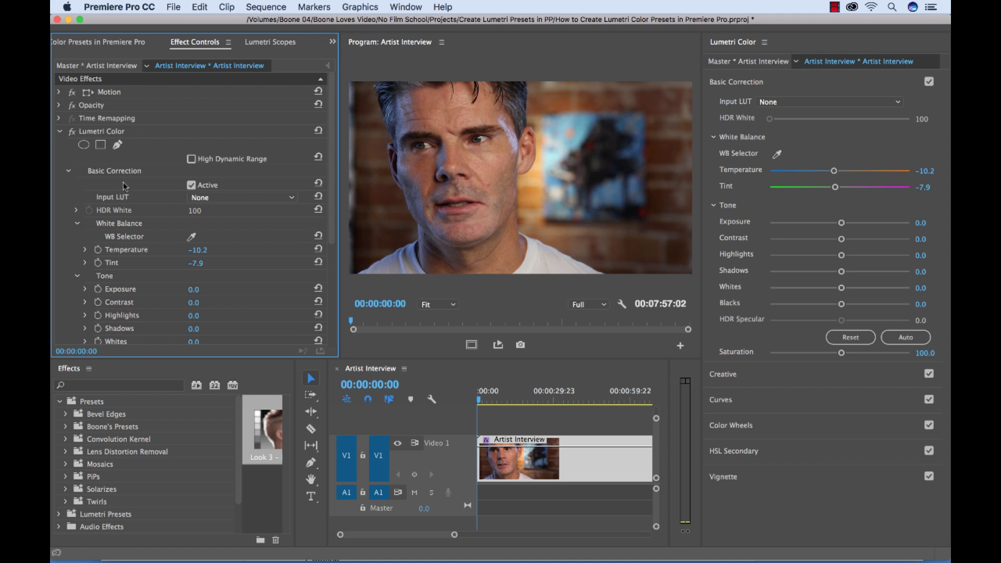
left_click(68, 170)
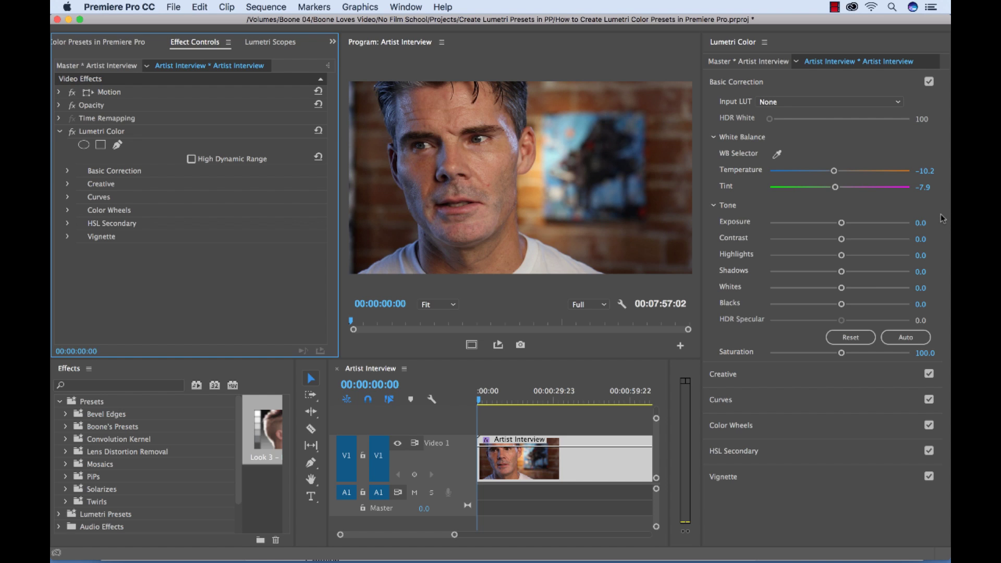
Auto-correct the clip's tones and save the grade as the preset 'Look 1 - Auto'.
left_click(908, 338)
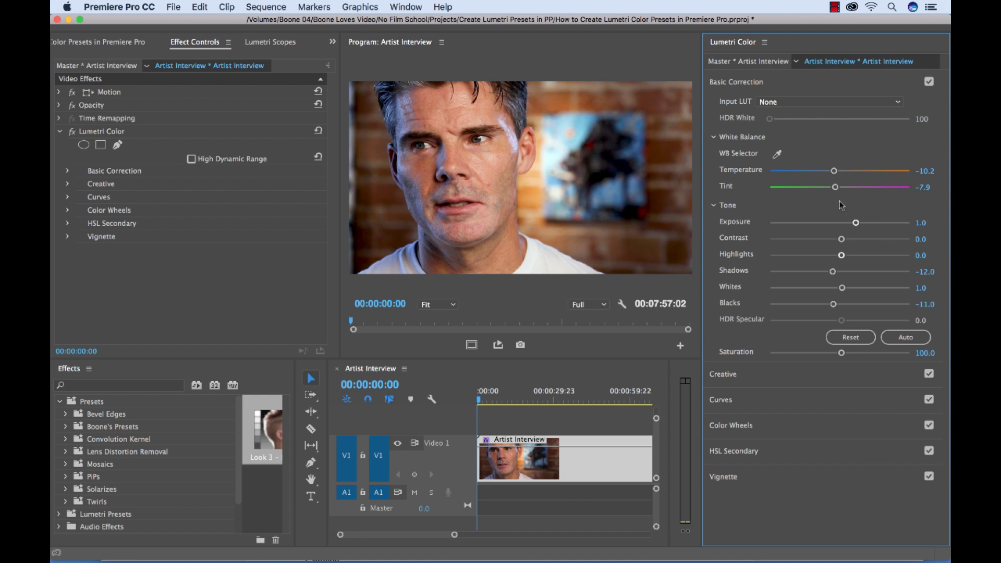
left_click(764, 43)
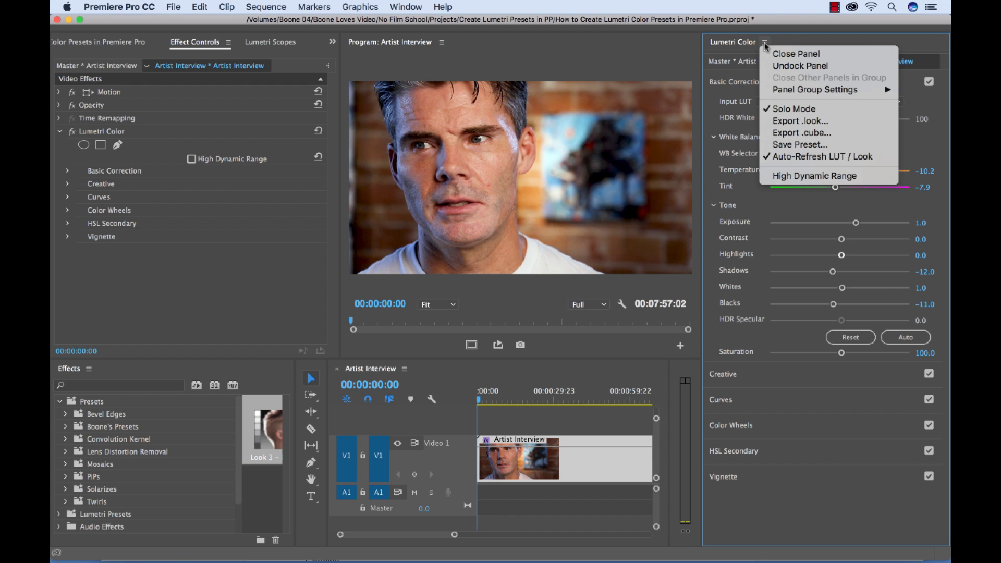
left_click(836, 145)
key("BackSpace")
type("Look")
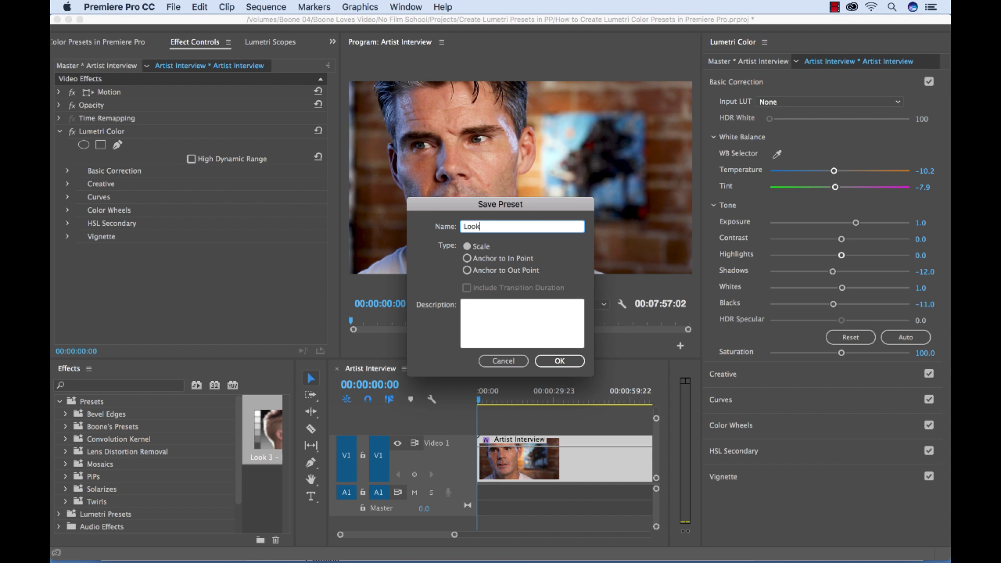
type(" 1 - Auto")
key("Return")
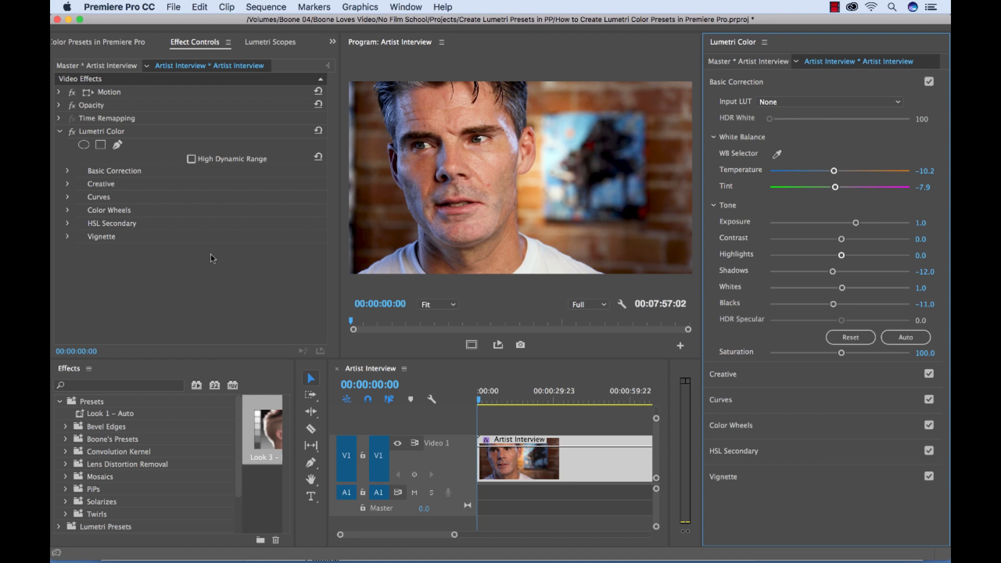
Delete the clip's Lumetri Color effect and reset white balance by sampling a neutral area.
left_click(103, 133)
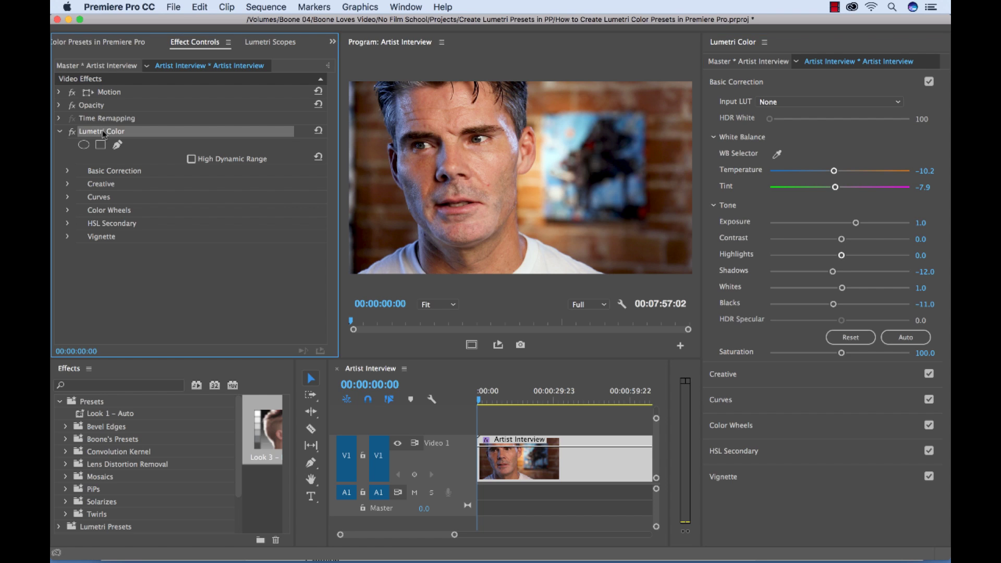
key("Delete")
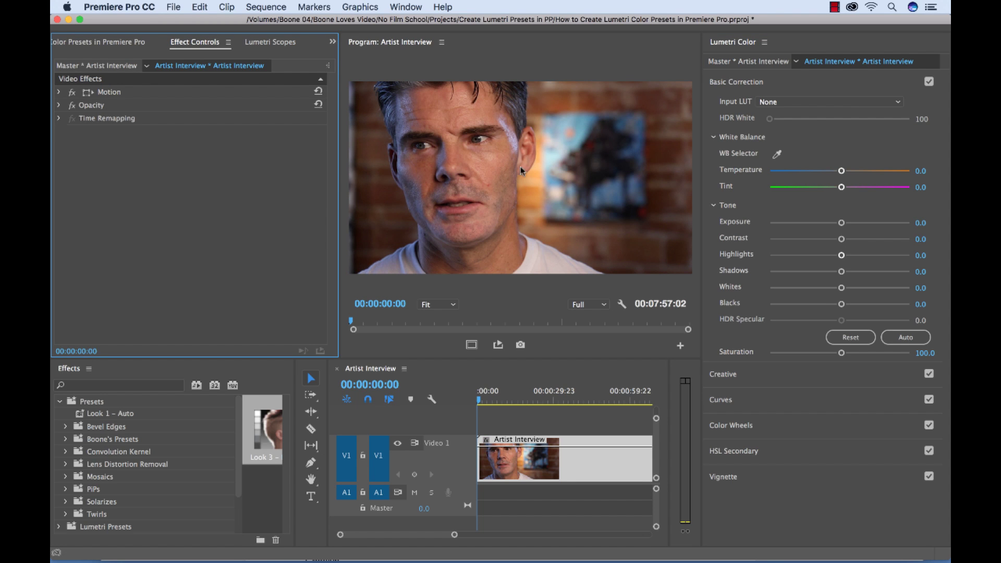
left_click(804, 80)
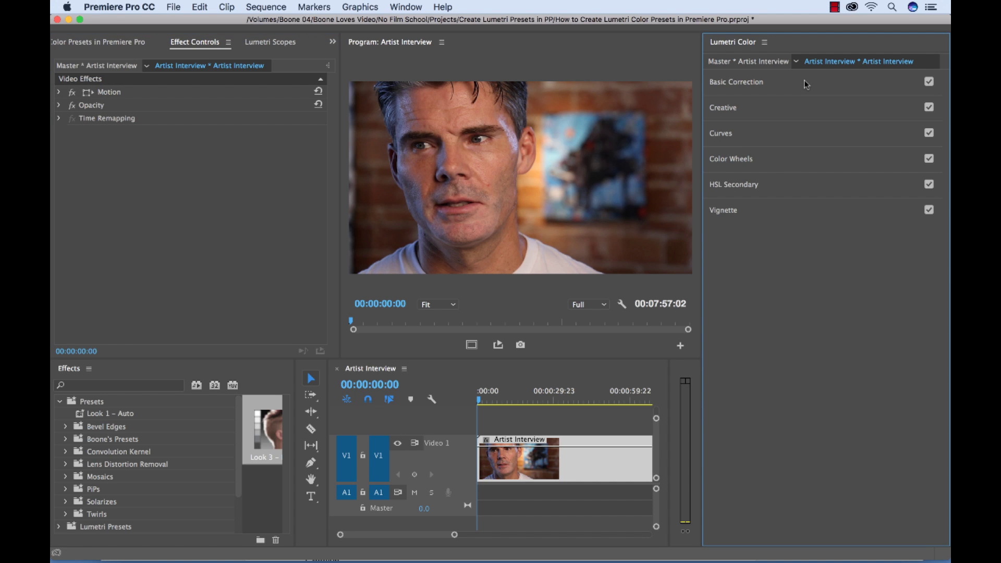
left_click(804, 80)
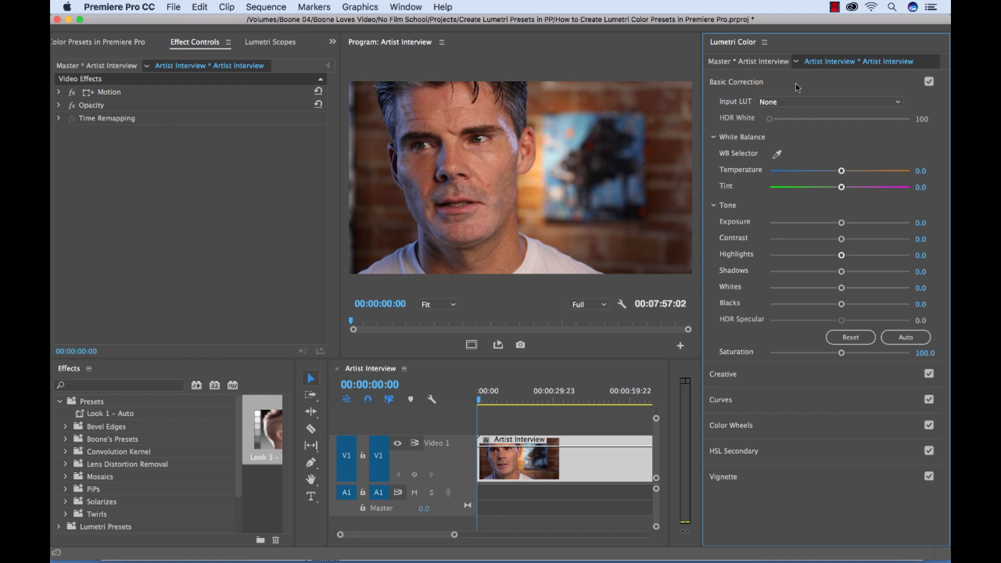
left_click(776, 153)
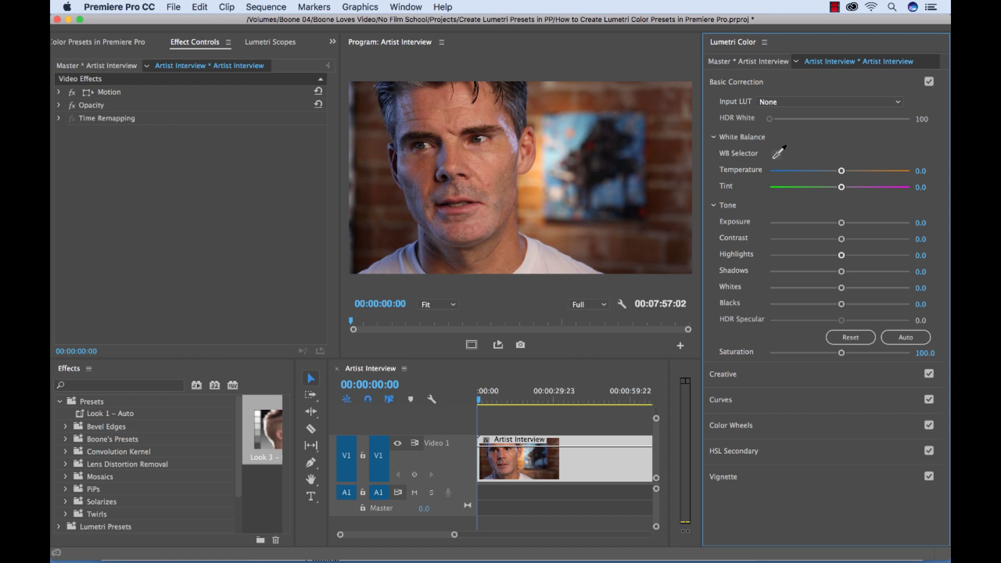
left_click(532, 246)
left_click(779, 81)
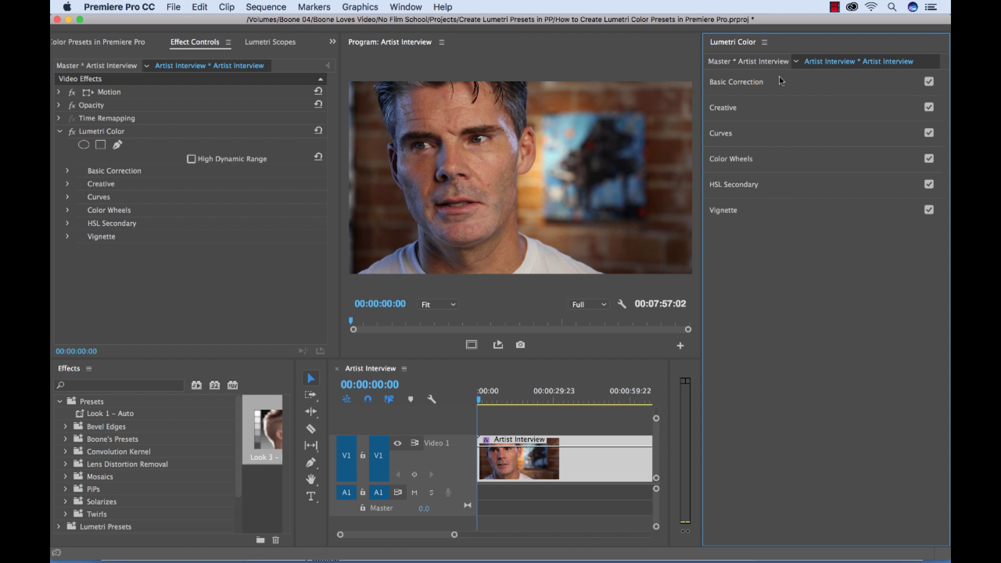
left_click(795, 111)
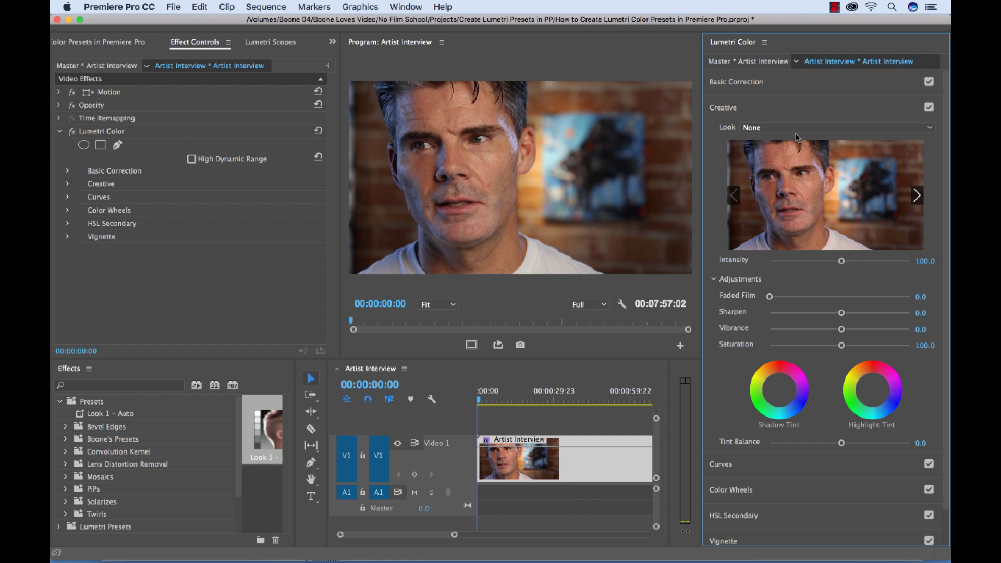
Browse the Creative Look previews, stopping on Kodak 5205 Fuji 3510.
left_click(780, 127)
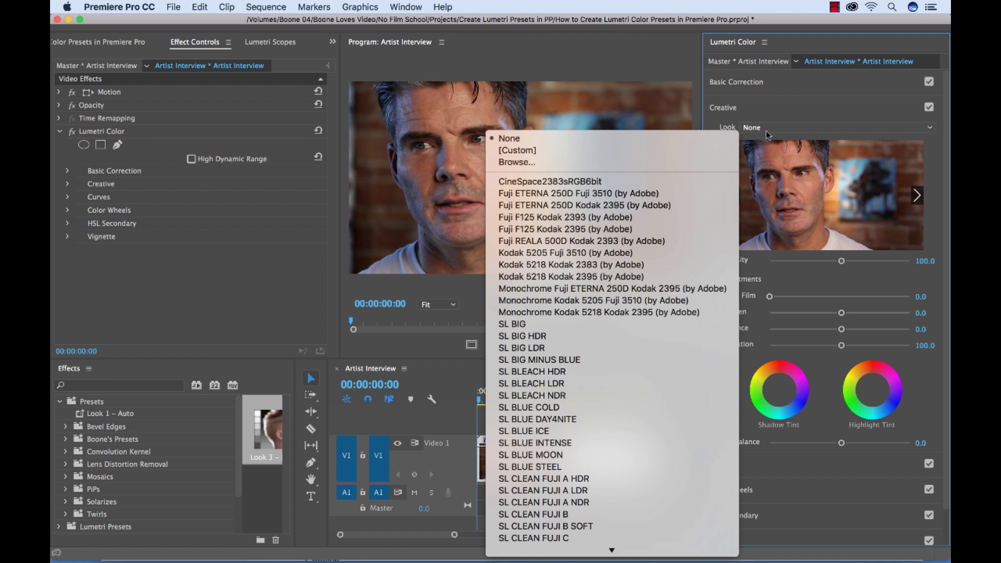
scroll(665, 387, "down", 5)
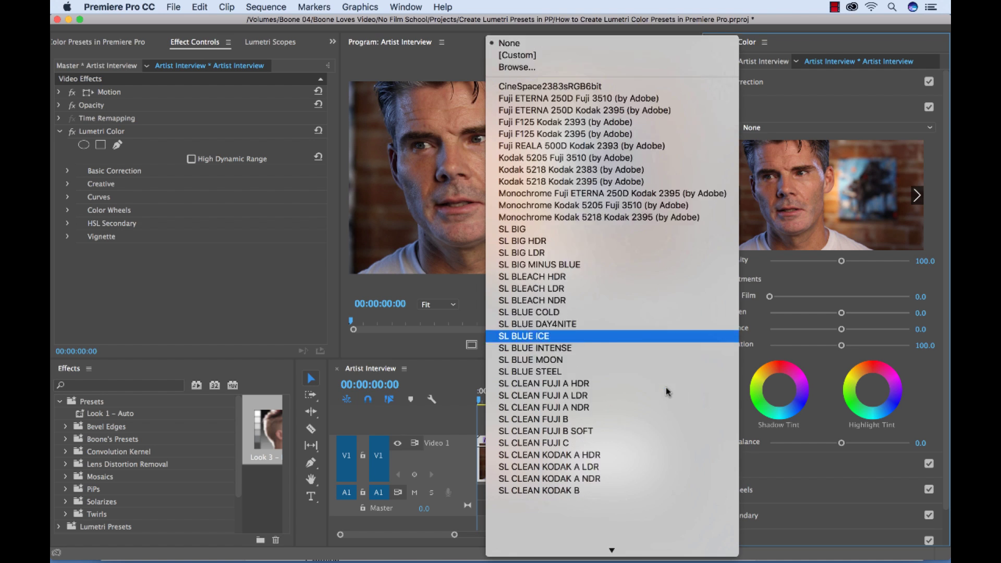
left_click(932, 142)
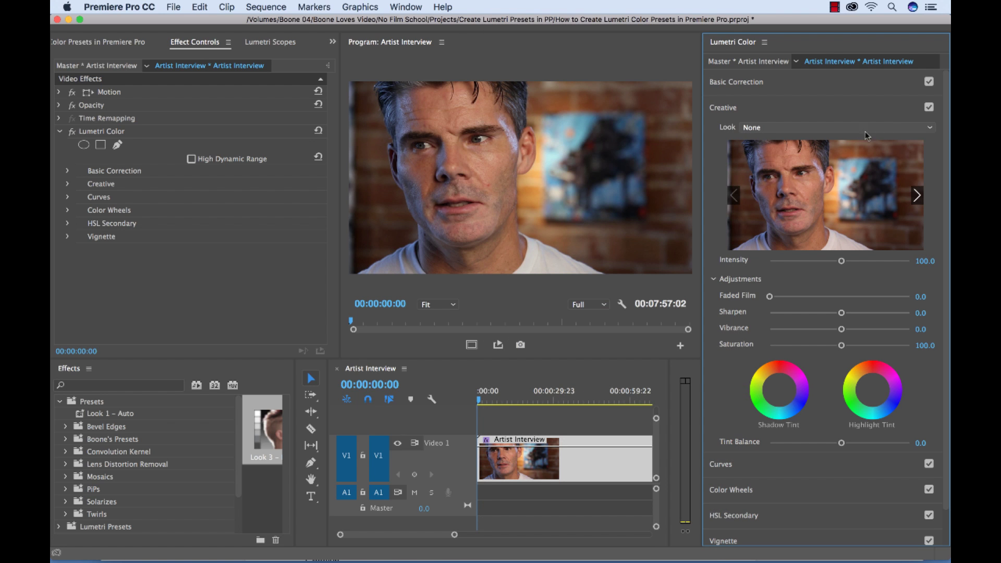
left_click(917, 196)
left_click(916, 196)
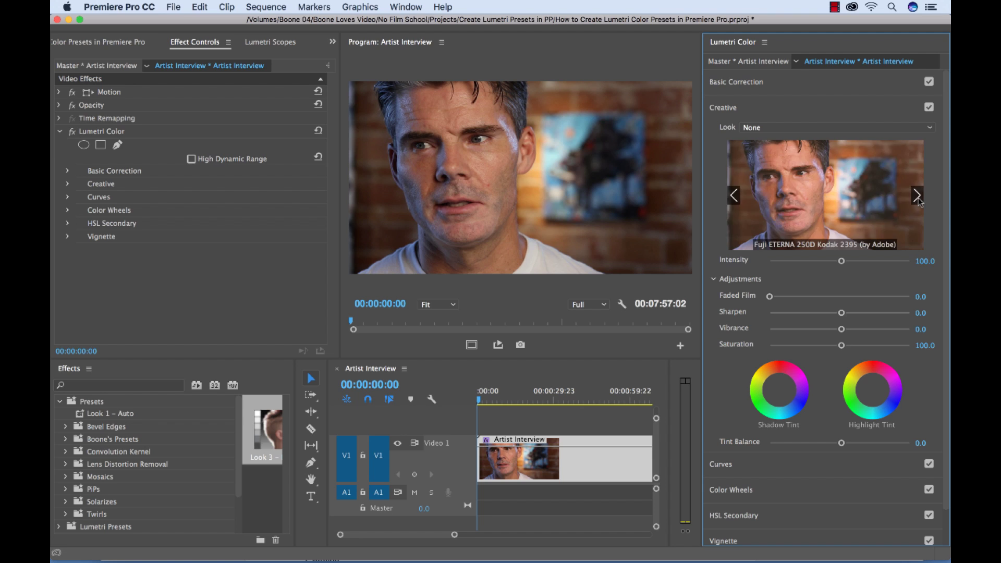
left_click(917, 196)
left_click(916, 196)
left_click(917, 196)
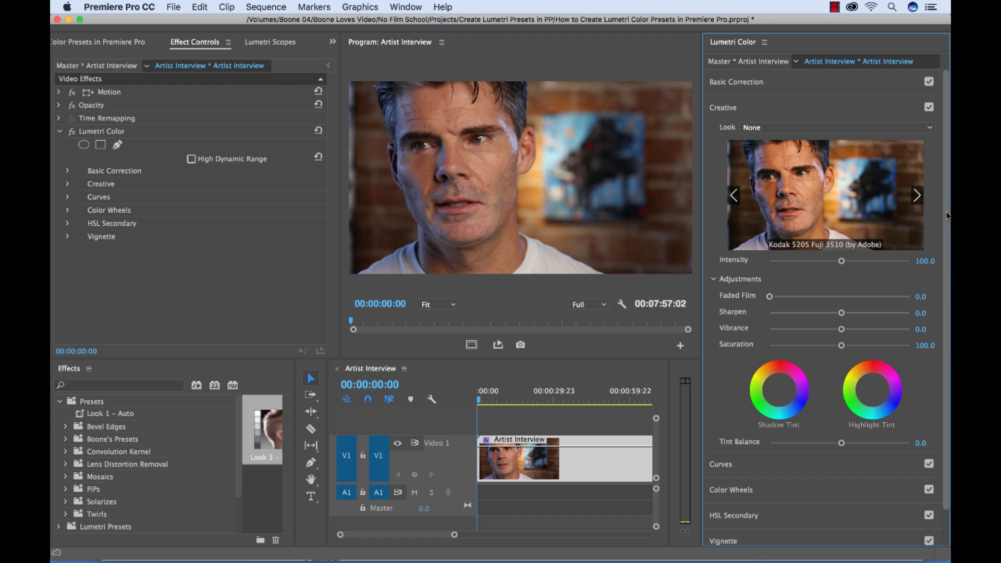
Set Faded Film 47.1, Sharpen -21.8, Vibrance -36.0 and Saturation 56.0.
scroll(947, 216, "down", 2)
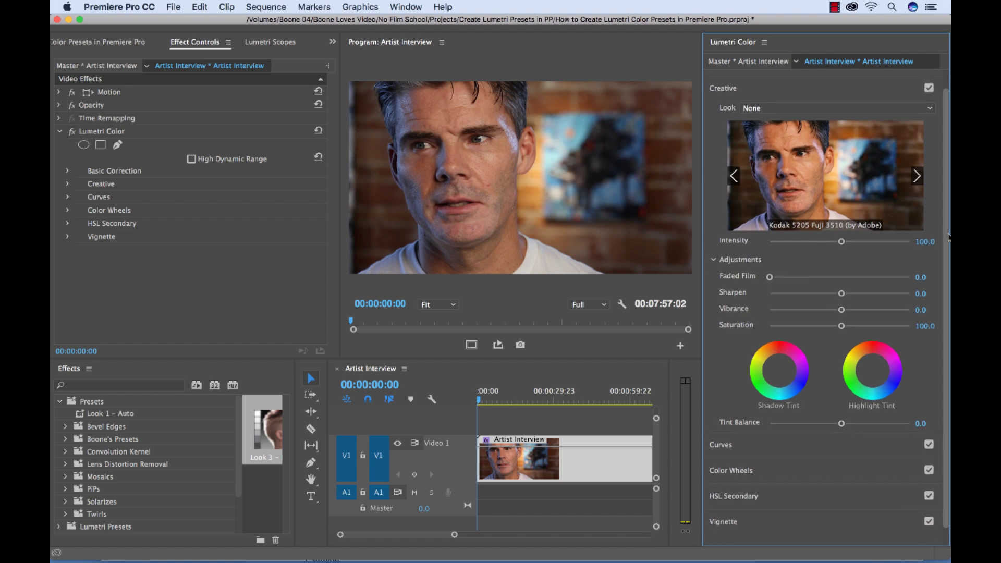
left_click_drag(770, 273, 808, 321)
left_click_drag(841, 289, 808, 321)
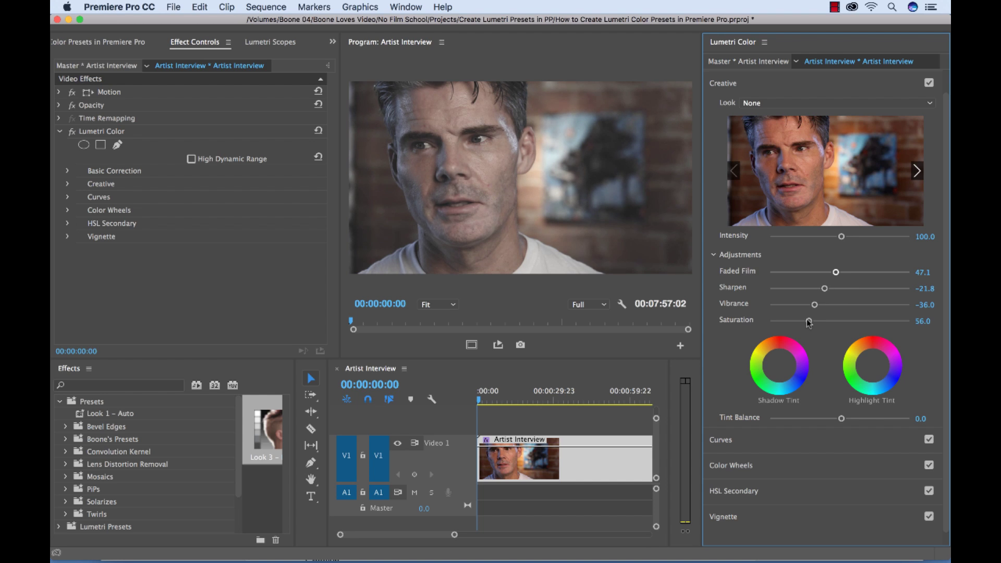
Flatten the RGB curve by adding a low point and pulling the upper curve down.
left_click(818, 438)
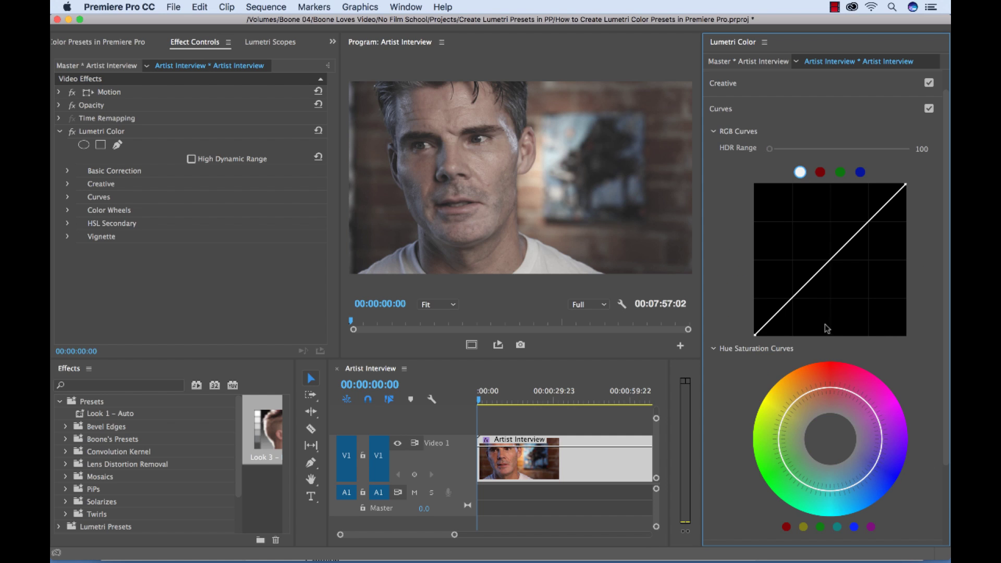
left_click(801, 287)
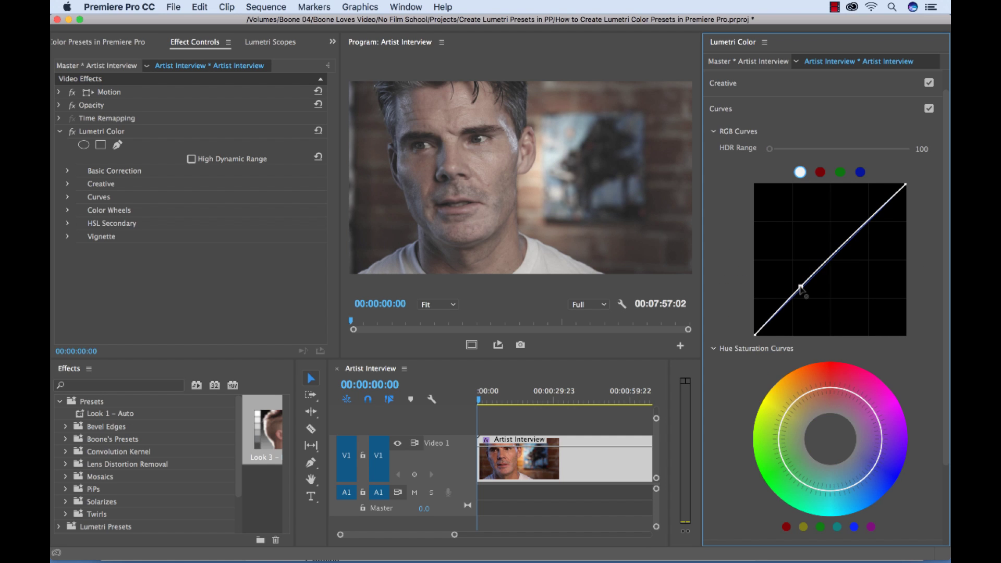
left_click_drag(867, 223, 866, 227)
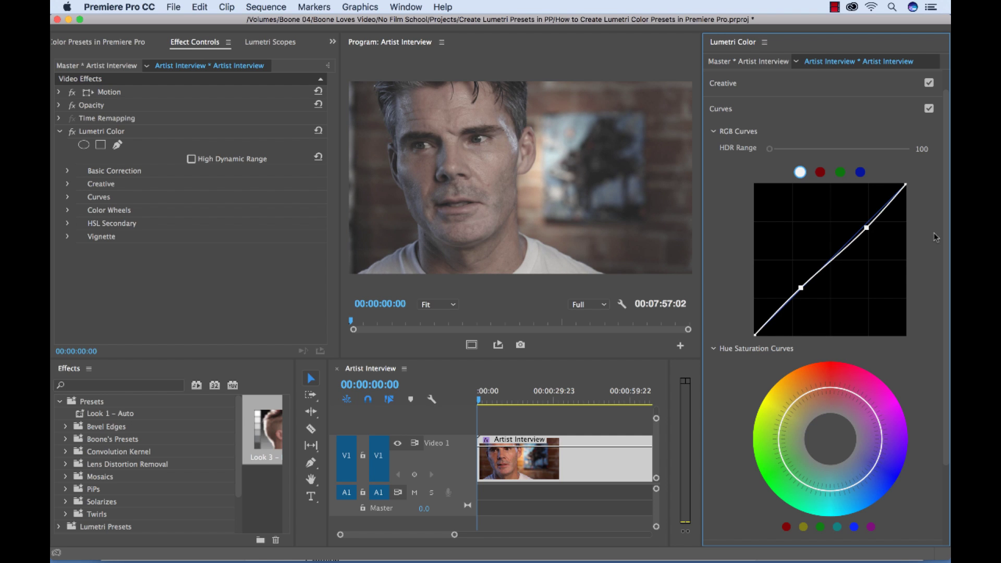
Save the grade as the preset 'Look 2 - Low Contrast'.
left_click(764, 43)
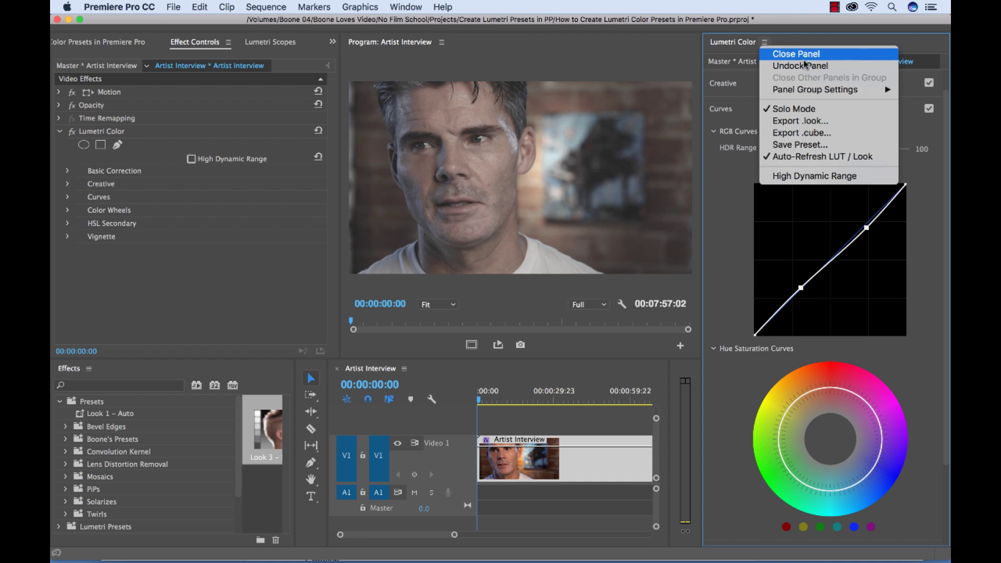
left_click(832, 147)
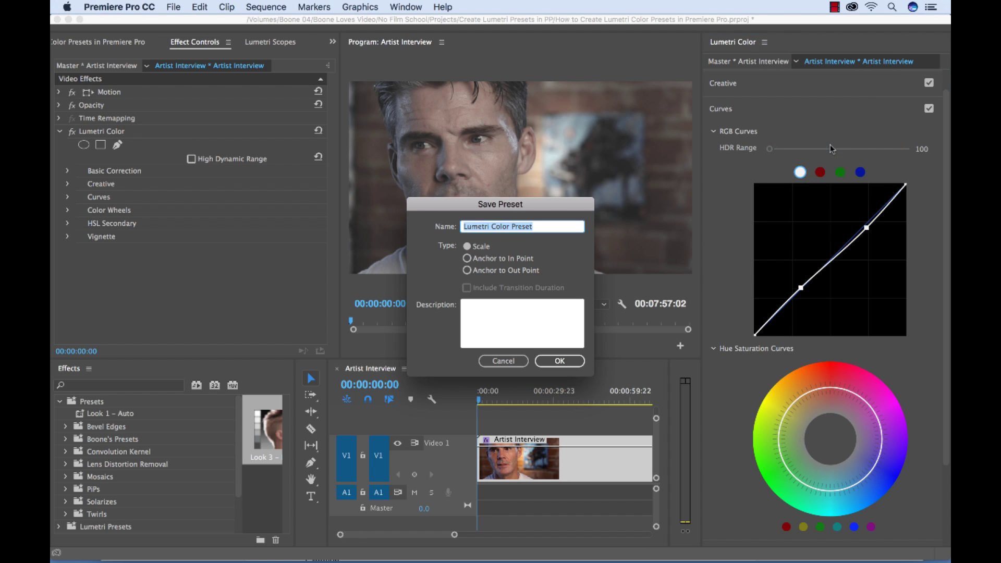
type("Look 2 -")
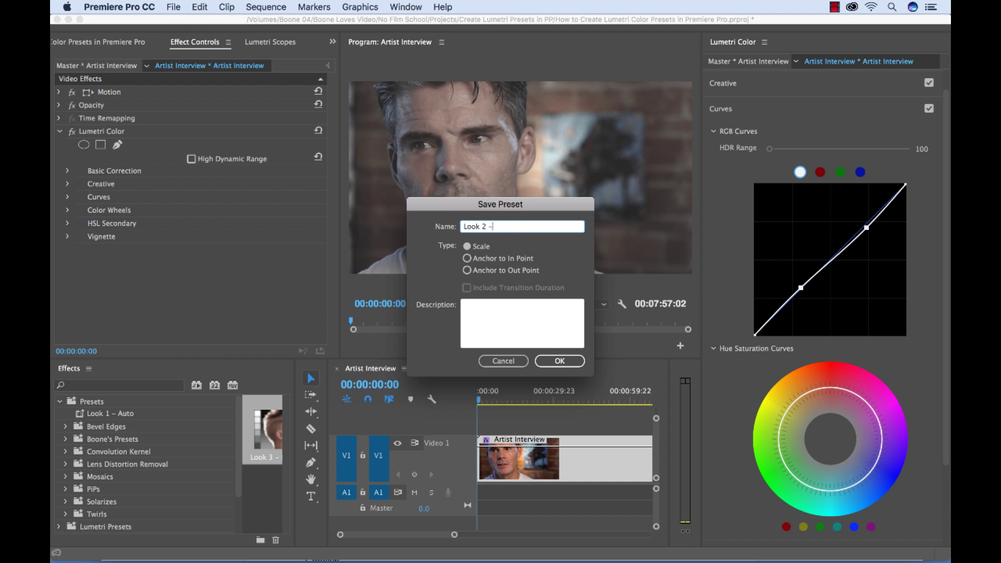
type(" Low Contrast")
key("Return")
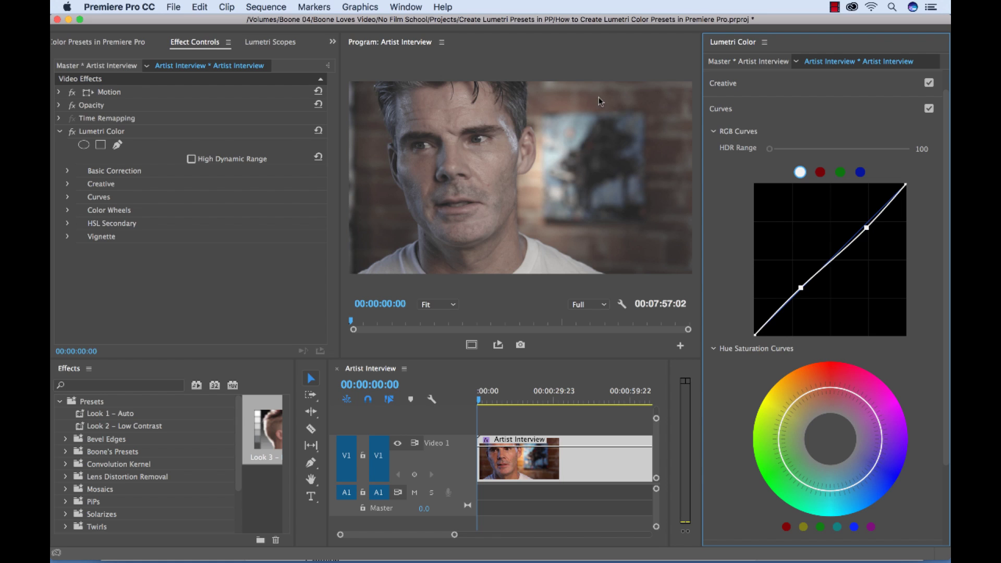
Delete the Lumetri Color effect and re-set white balance from the white shirt.
left_click(116, 135)
key("Delete")
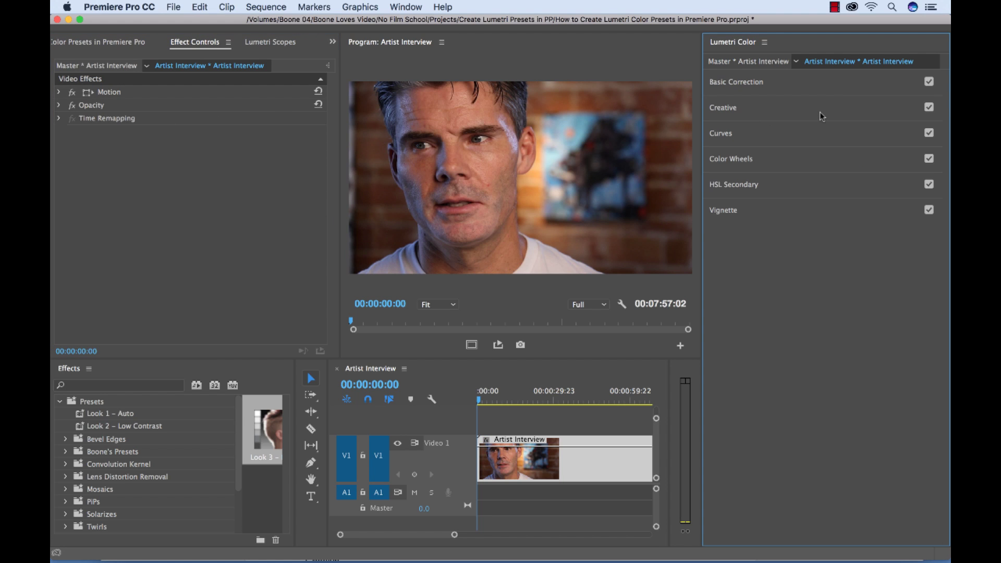
left_click(826, 86)
left_click(777, 154)
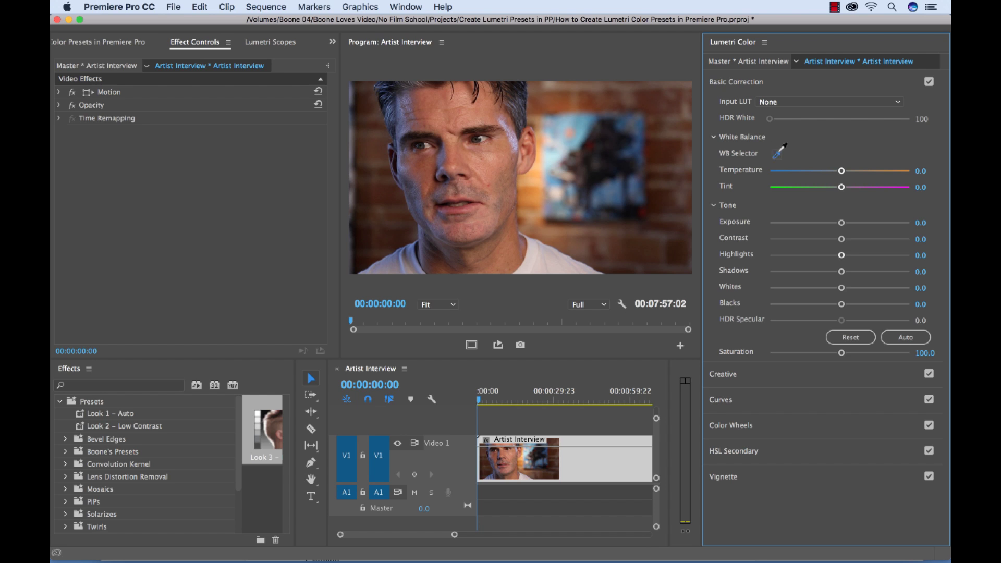
left_click(531, 250)
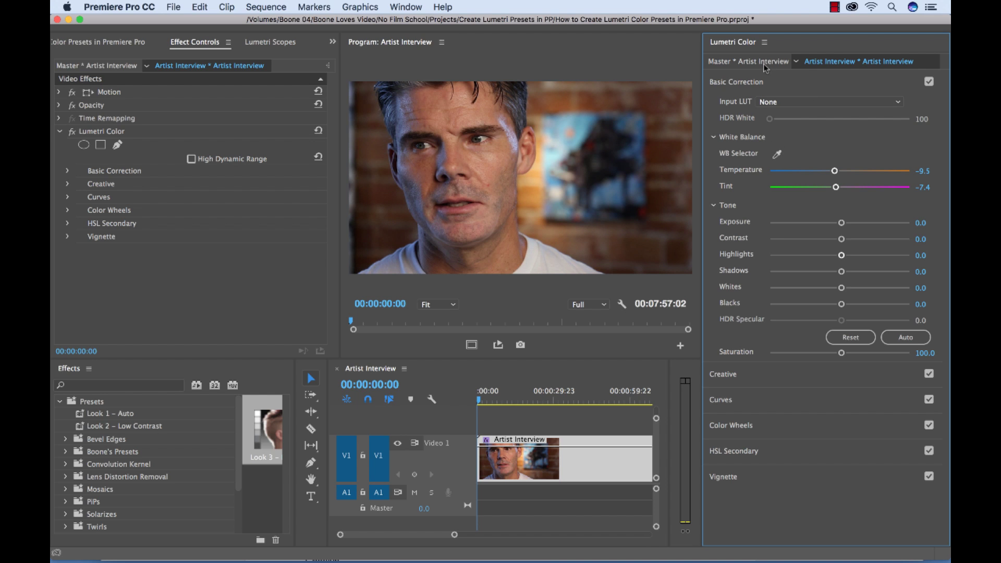
left_click(795, 78)
left_click(790, 108)
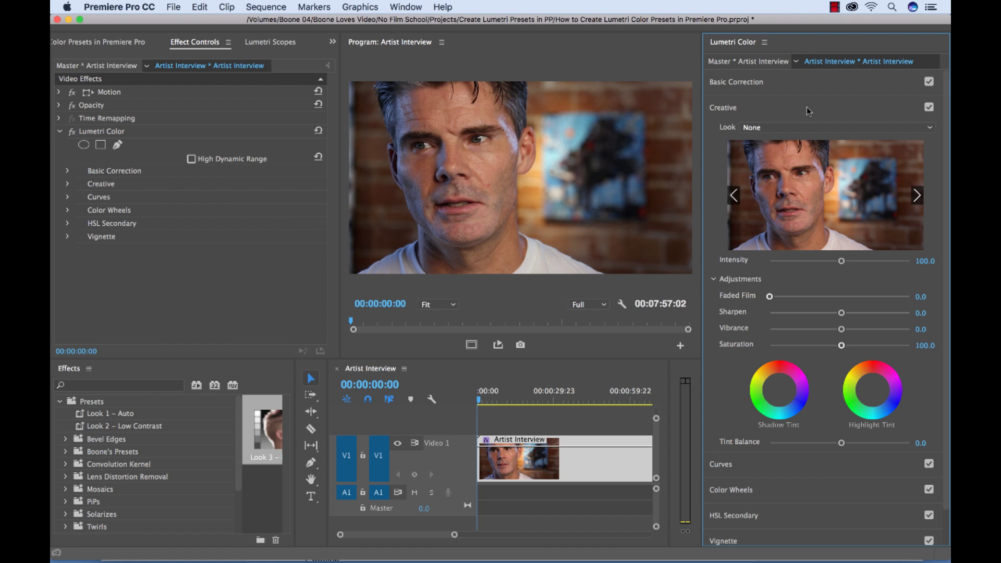
left_click(806, 108)
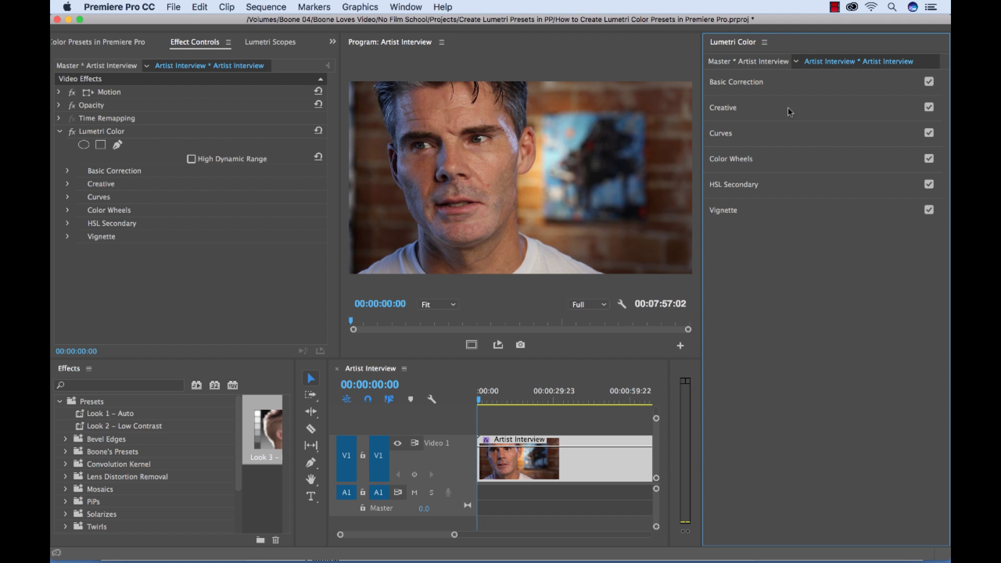
Shape an S-curve on the RGB curve, darkening shadows and lifting highlights.
left_click(818, 136)
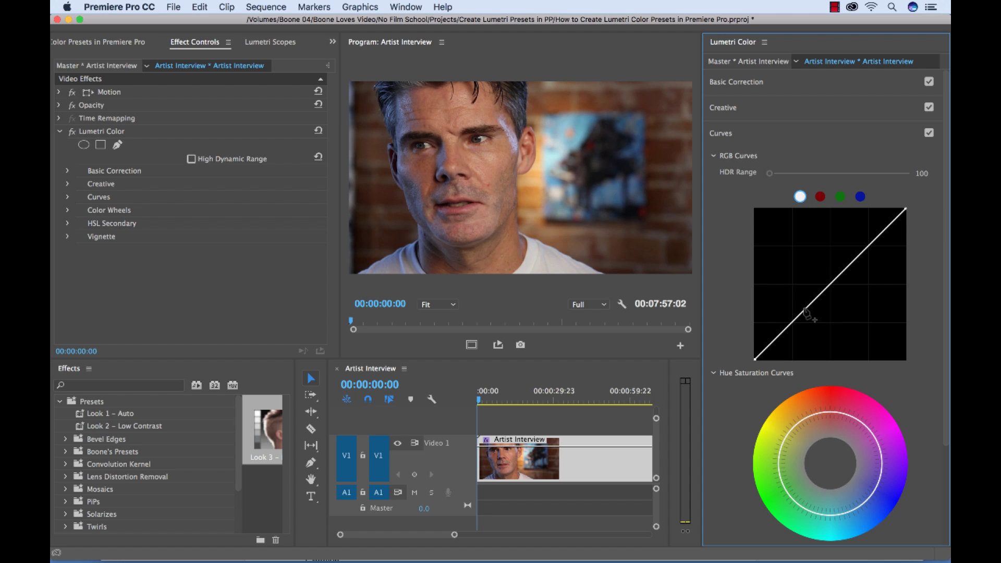
left_click_drag(804, 311, 806, 315)
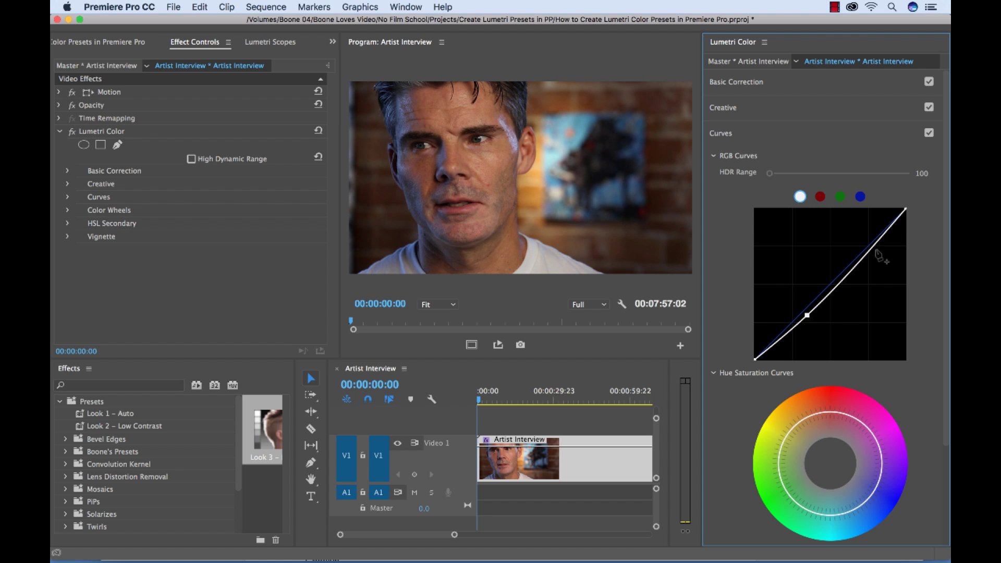
left_click_drag(868, 251, 860, 245)
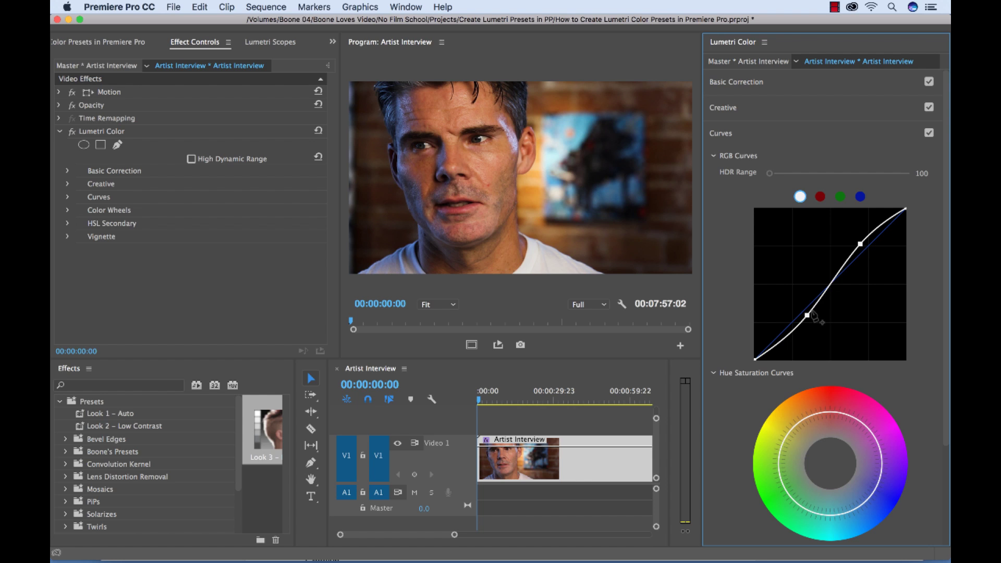
left_click_drag(807, 314, 808, 312)
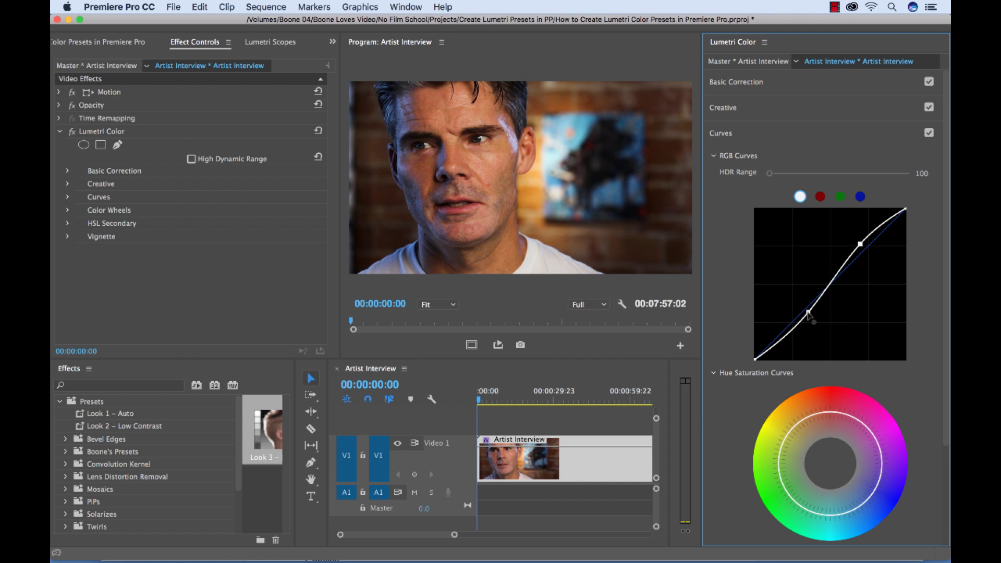
Raise Exposure to 0.4 and check the result on the Lumetri scopes.
left_click(808, 88)
left_click_drag(842, 223, 845, 223)
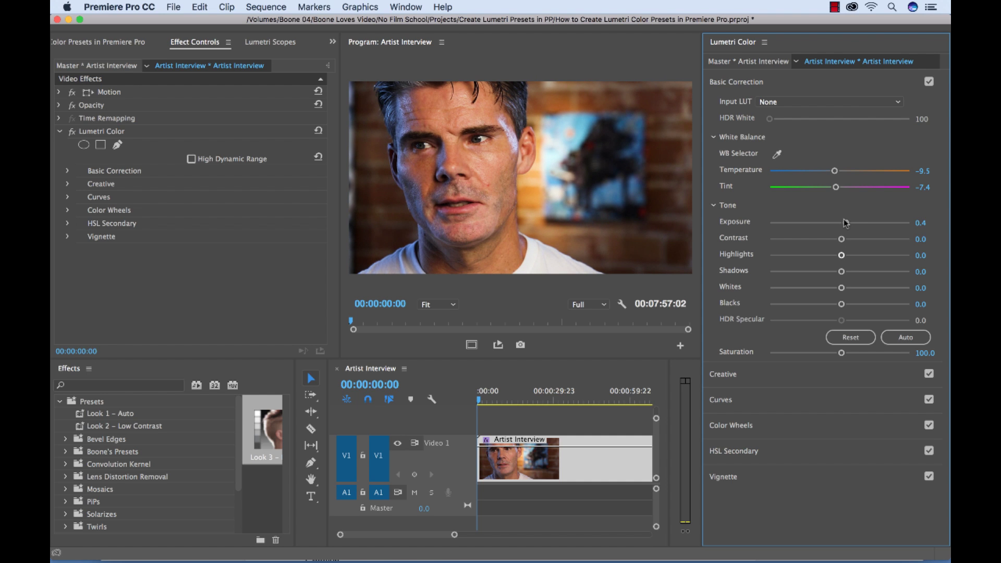
left_click(279, 46)
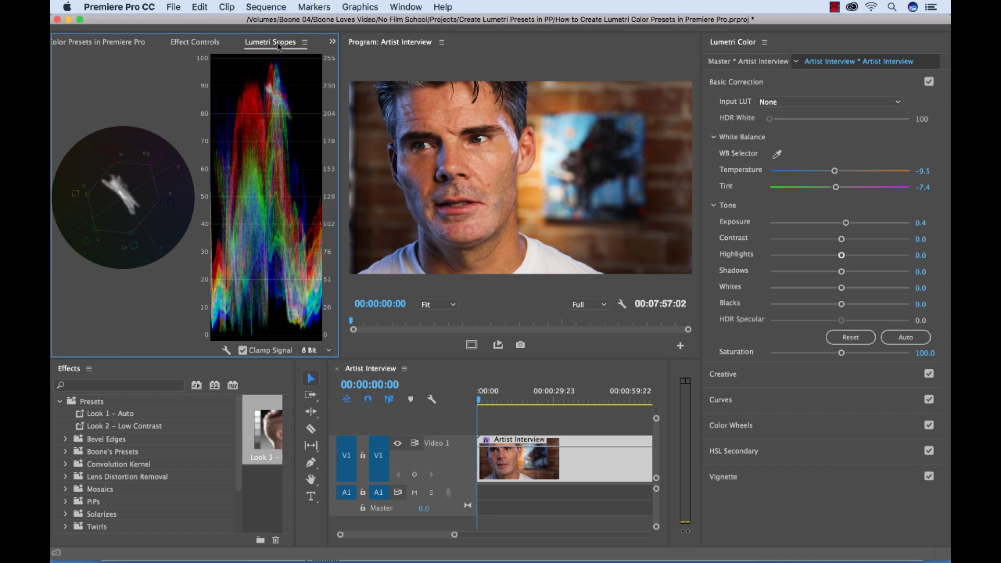
left_click(195, 43)
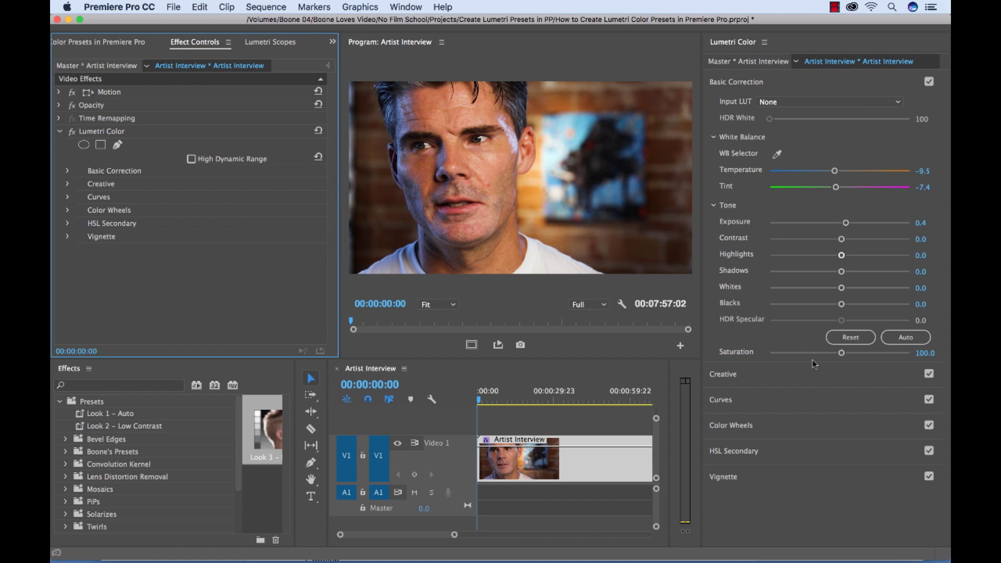
Set the Vignette Amount to -1.3, glancing over the Color Wheels and HSL Secondary sections.
left_click(811, 380)
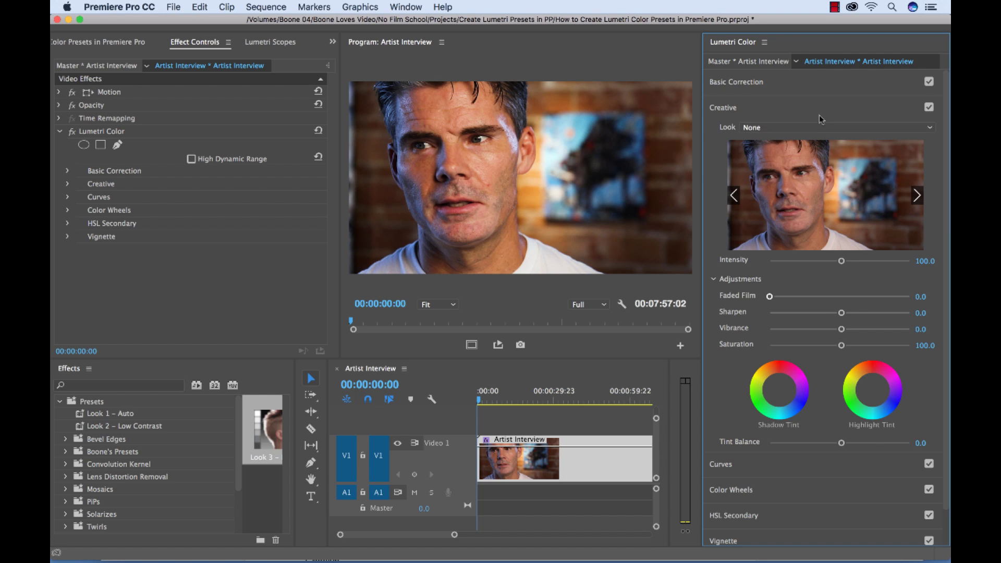
left_click(818, 110)
left_click(780, 205)
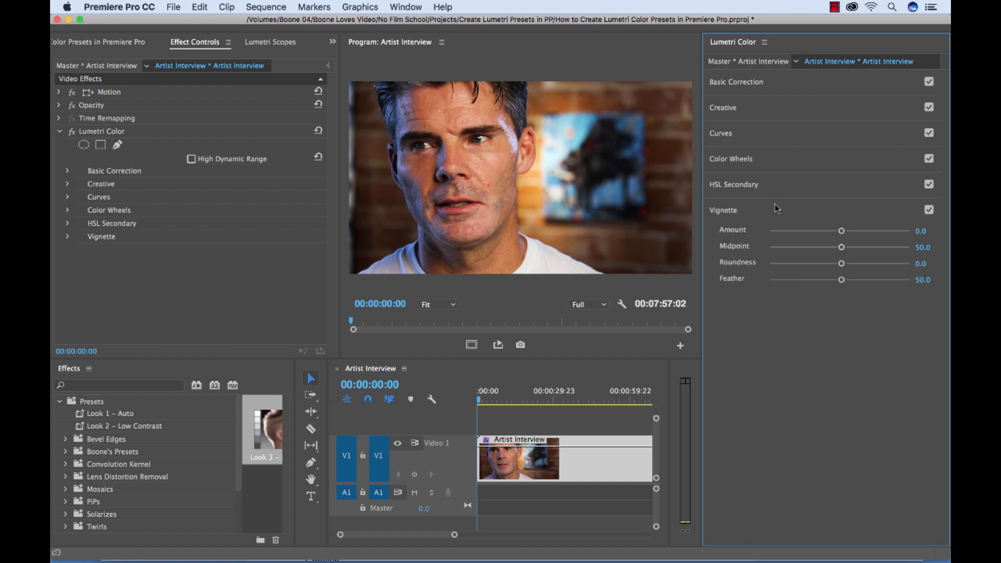
left_click_drag(835, 231, 807, 235)
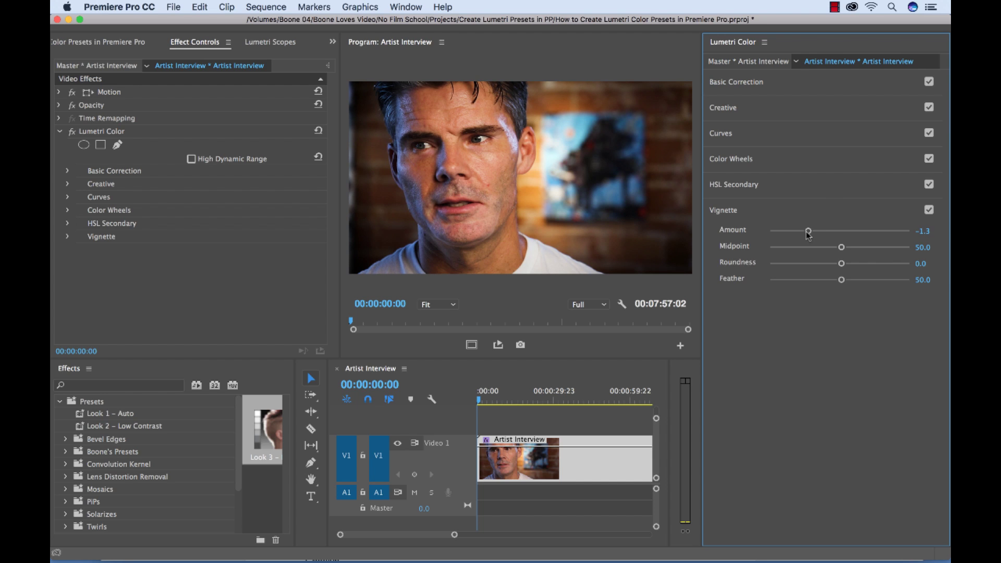
left_click(840, 156)
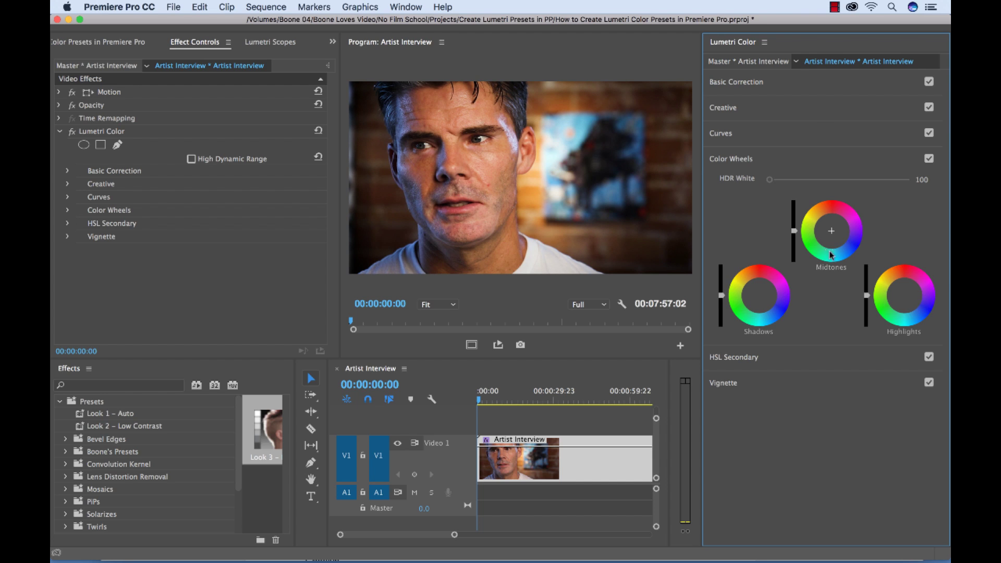
left_click(817, 156)
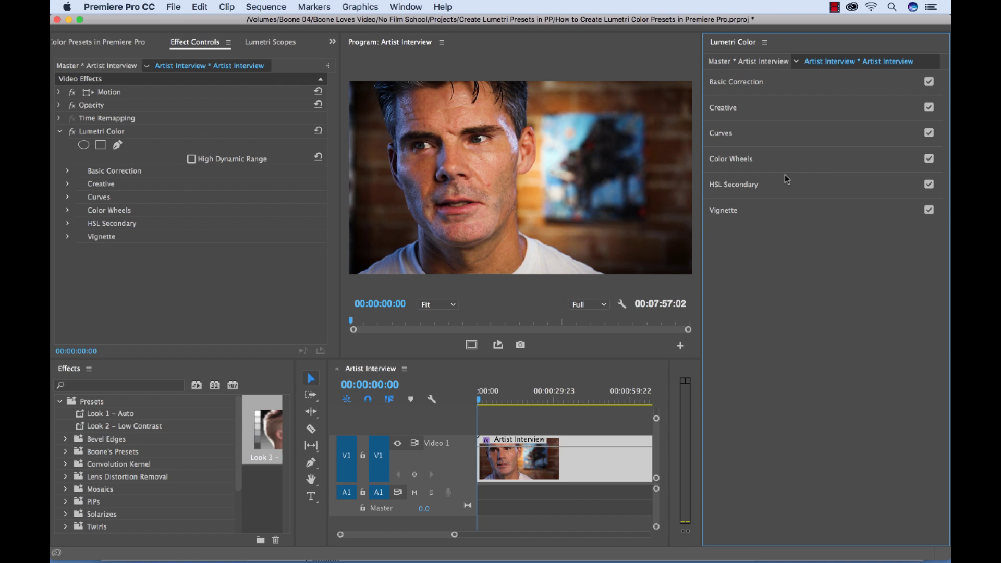
left_click(809, 191)
left_click(809, 191)
Save the S-curve and vignette grade as the preset 'Look 3 – High Contrast'.
left_click(765, 42)
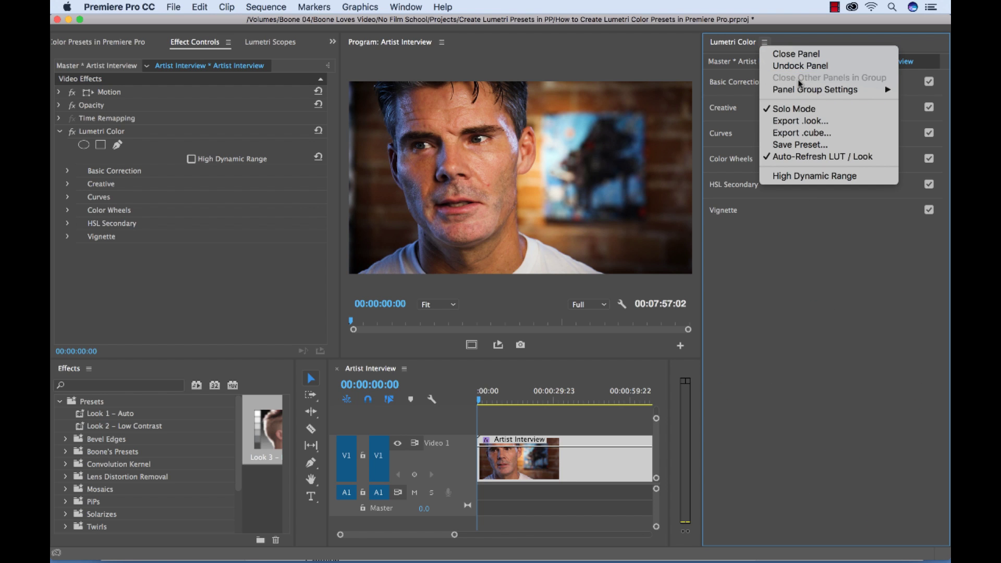
left_click(800, 145)
type("Look 3")
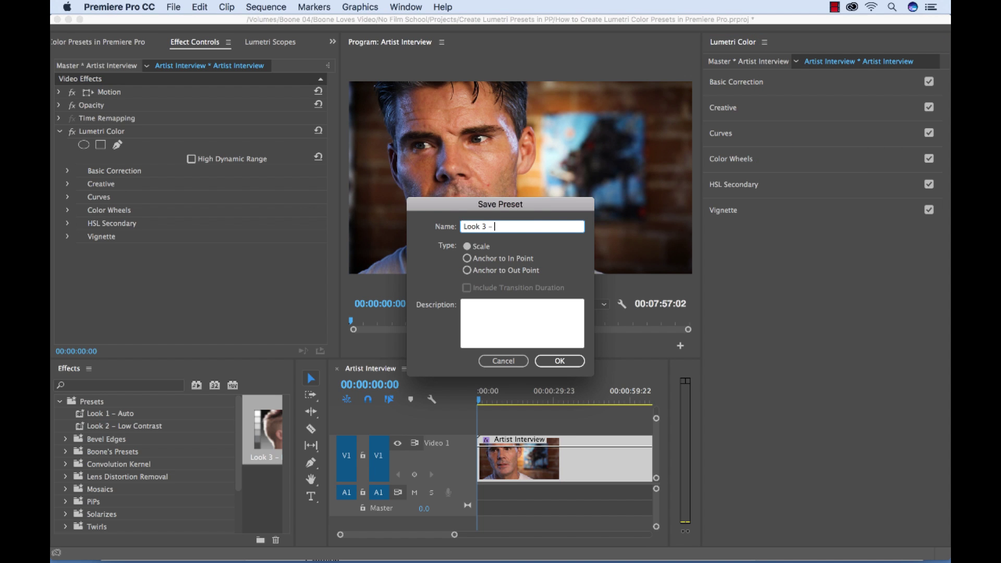
type(" – High Contrast")
key("Return")
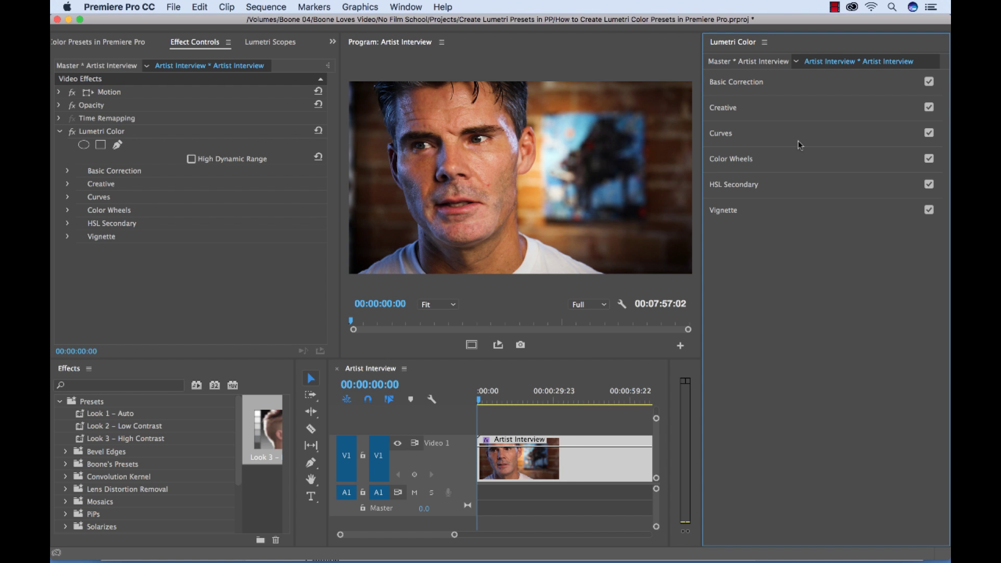
Fit the Artist Interview sequence in view, step through its four clips, and return to the first.
left_click(592, 415)
key("backslash")
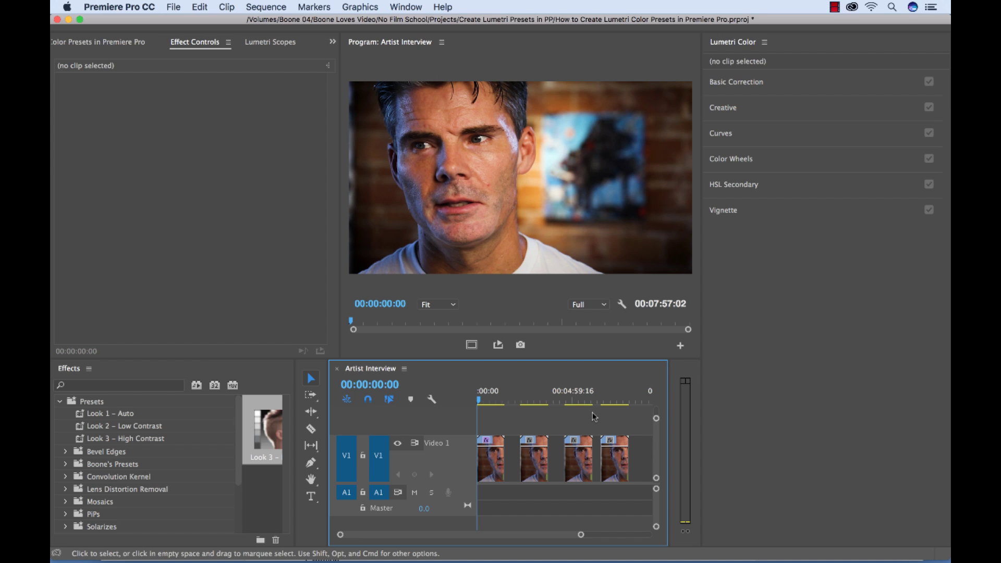
left_click(540, 467)
left_click(587, 453)
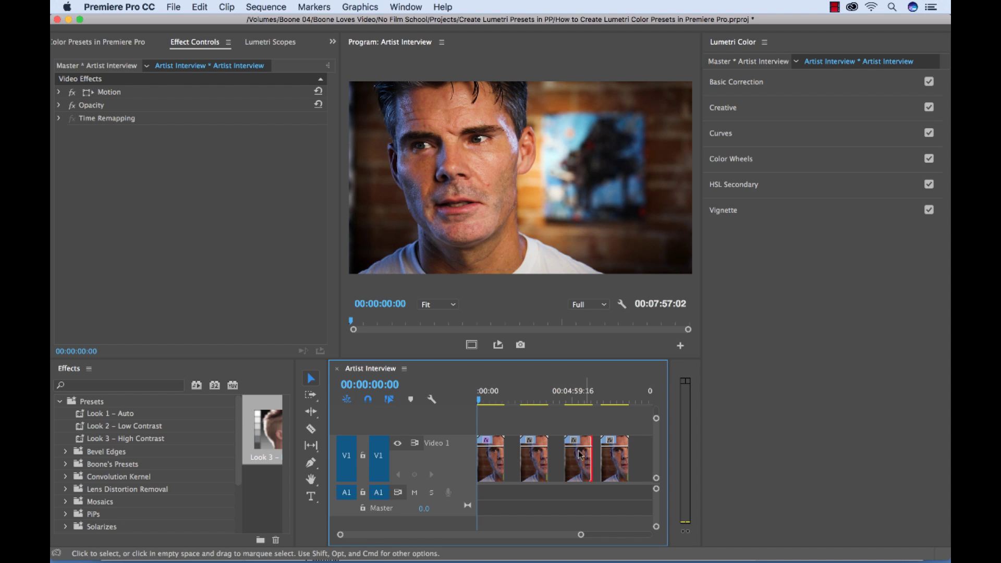
left_click(533, 400)
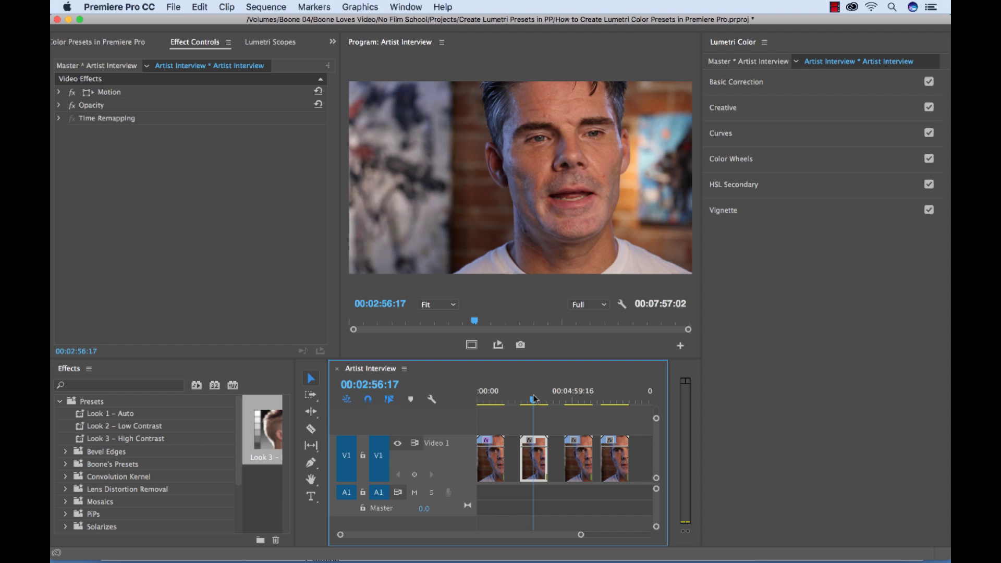
left_click_drag(533, 400, 583, 399)
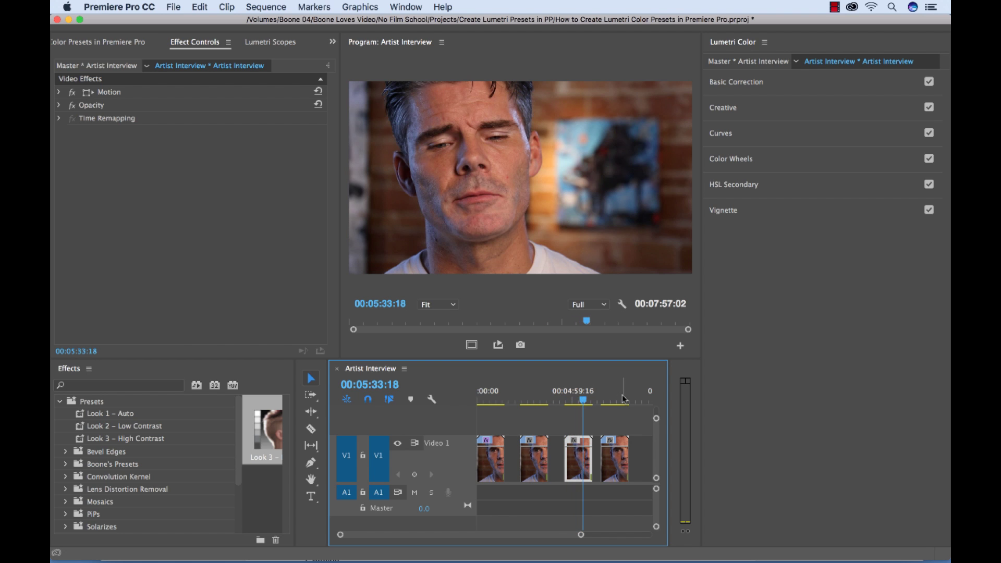
left_click(621, 399)
left_click(490, 399)
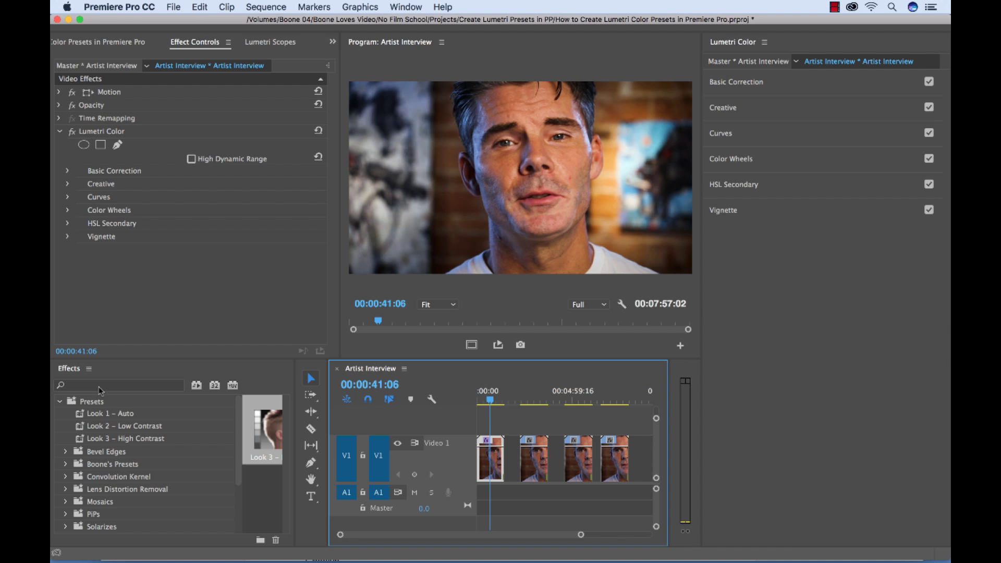
left_click(60, 402)
left_click(59, 402)
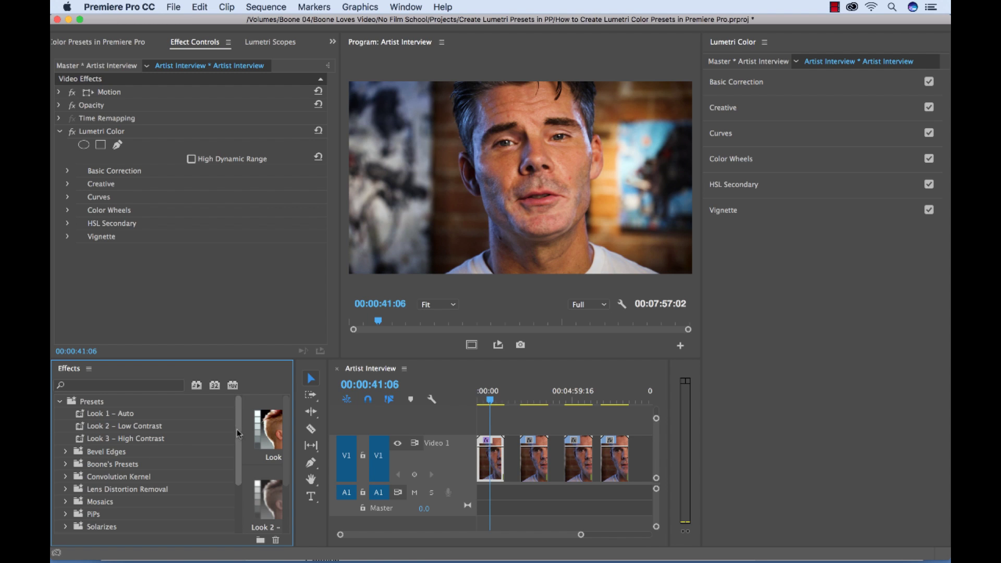
key("grave")
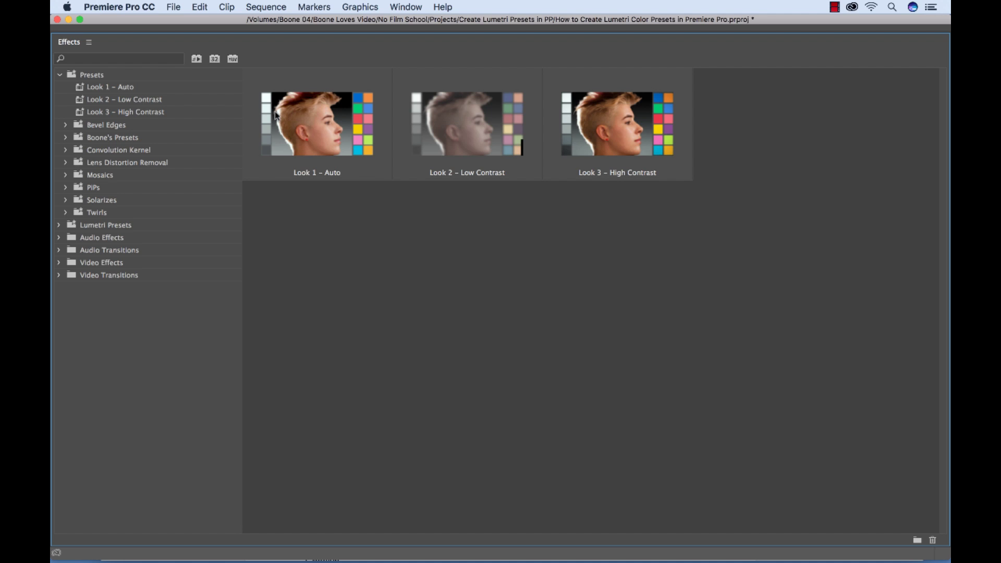
key("grave")
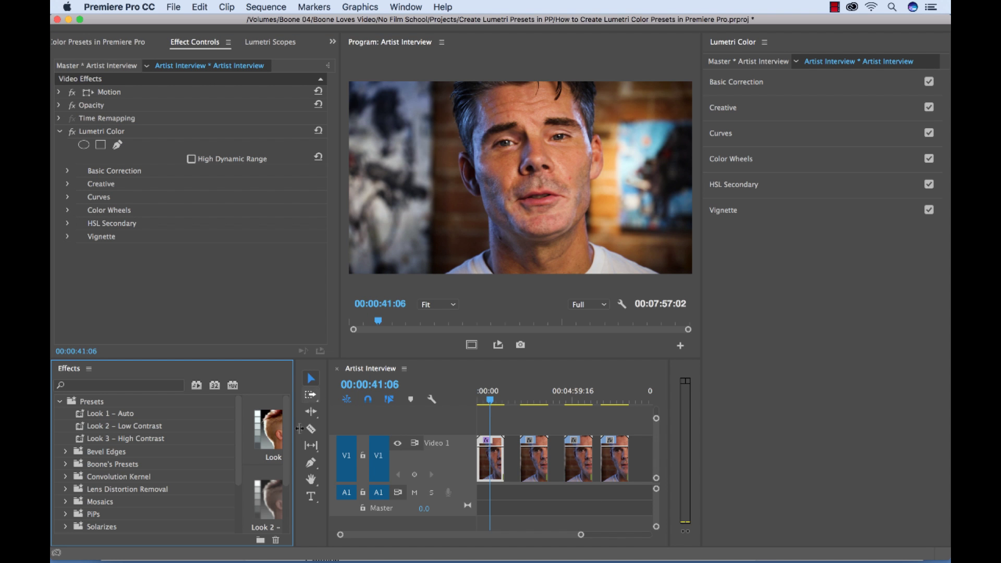
Apply the Look 3 – High Contrast preset to the second interview clip and check it.
left_click(129, 438)
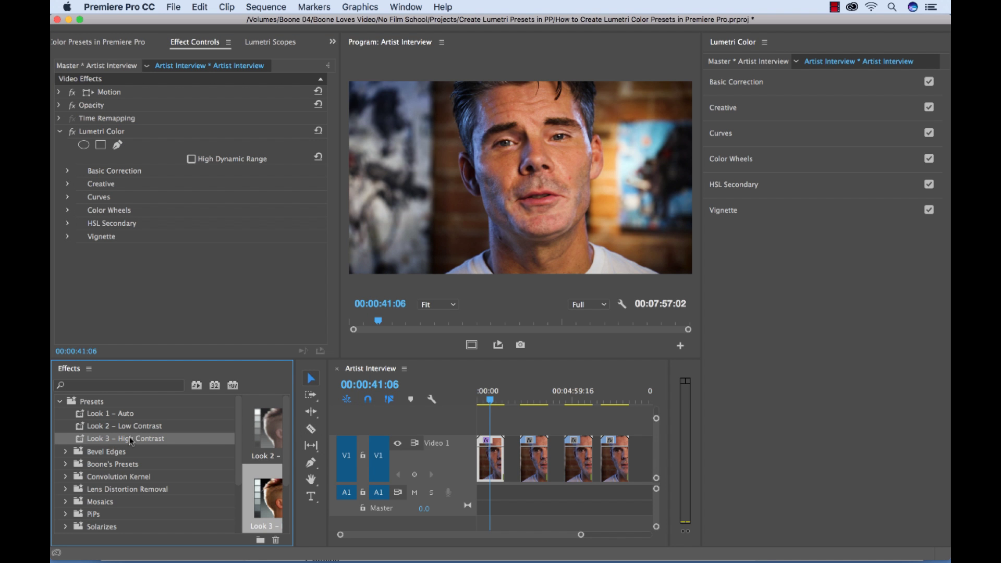
left_click_drag(129, 436, 537, 458)
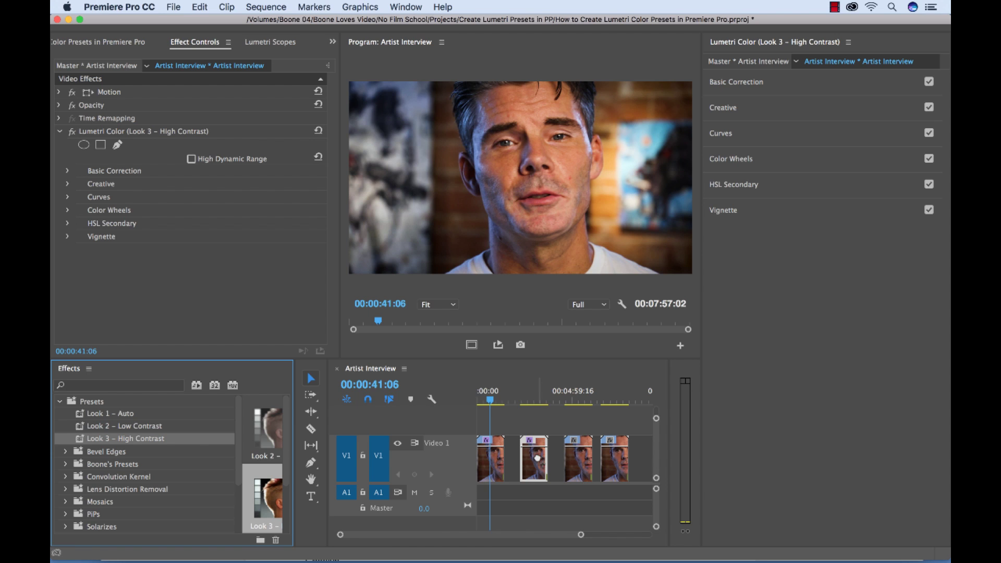
left_click(533, 397)
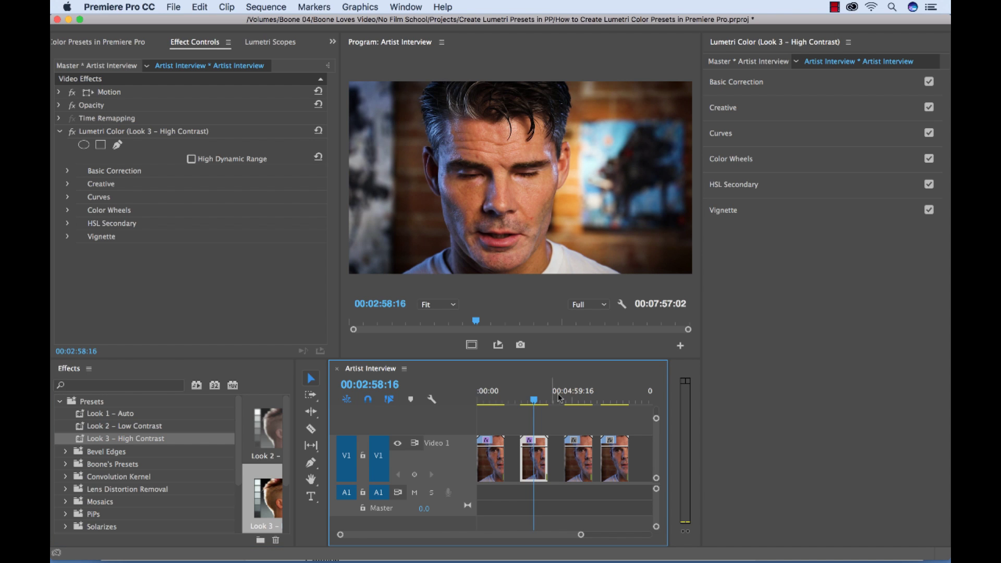
Apply the Look 1 – Auto preset to the third interview clip at 00:05:12:04.
left_click(577, 397)
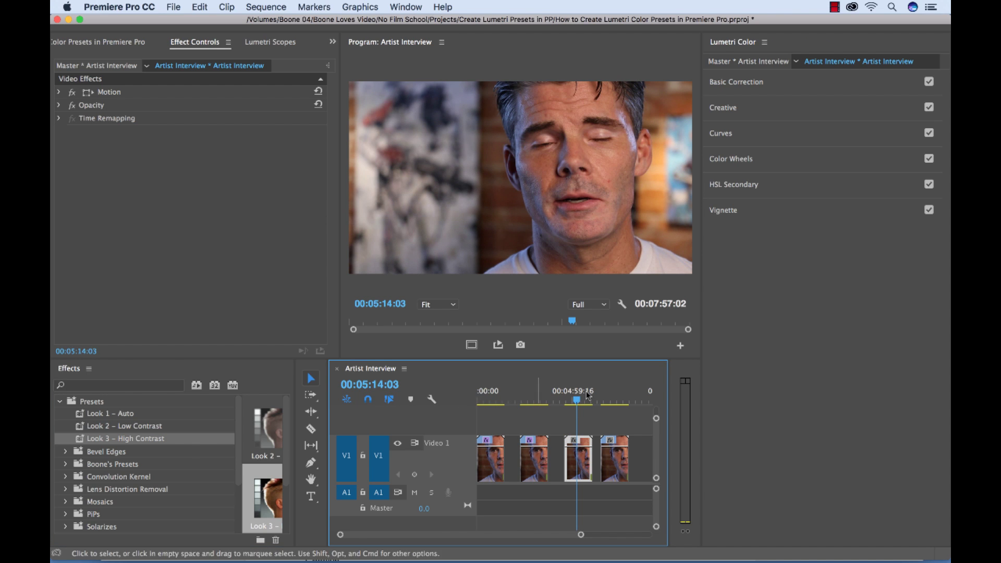
right_click(575, 396)
key("Escape")
left_click(575, 399)
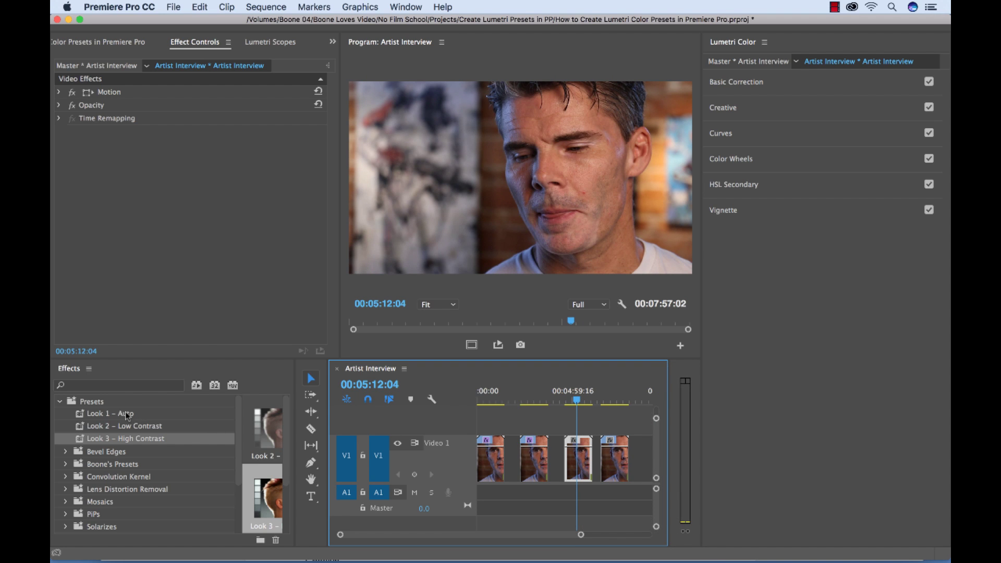
left_click_drag(125, 411, 580, 457)
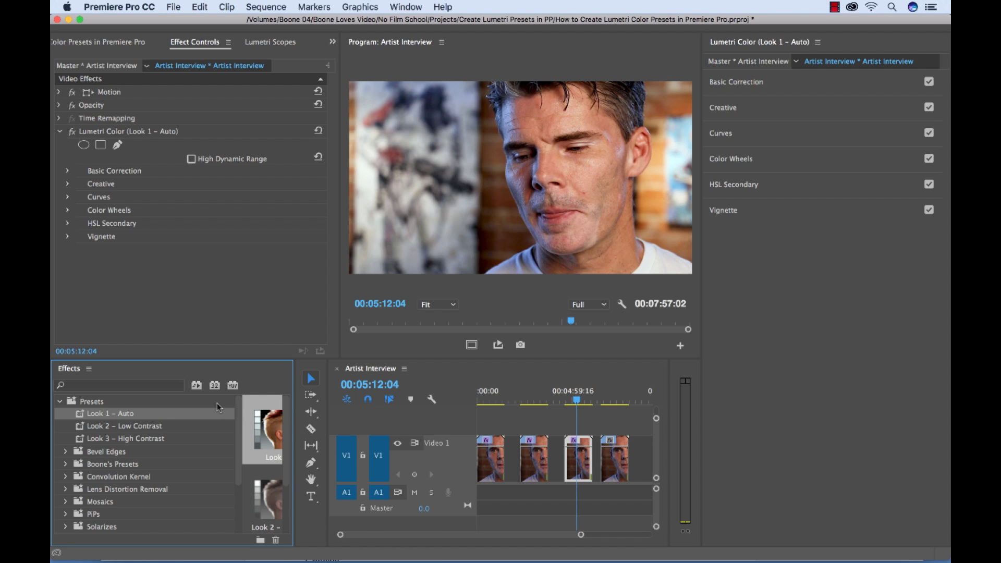
Create a default adjustment layer and place it on V2 above the first interview clip.
left_click(60, 401)
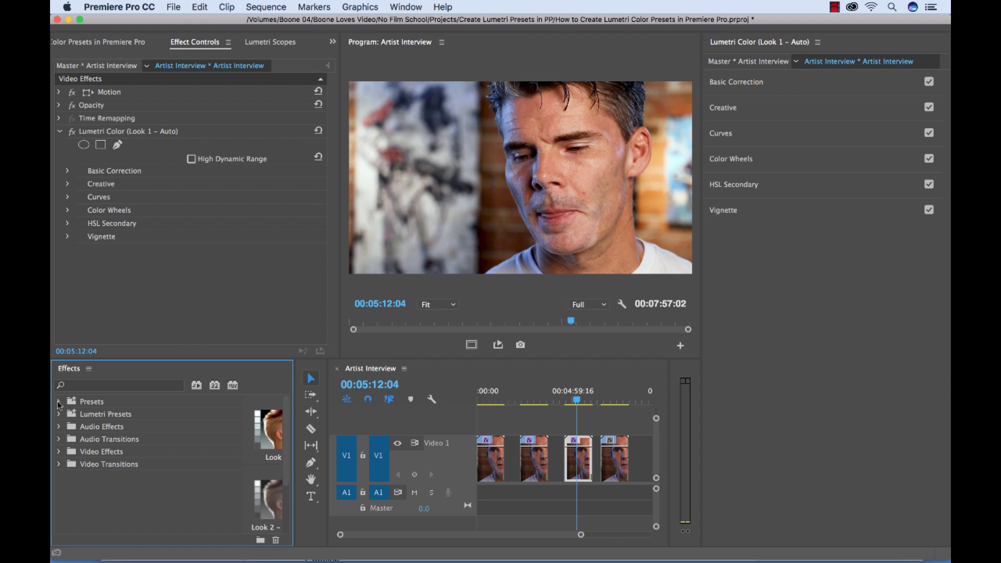
left_click(124, 42)
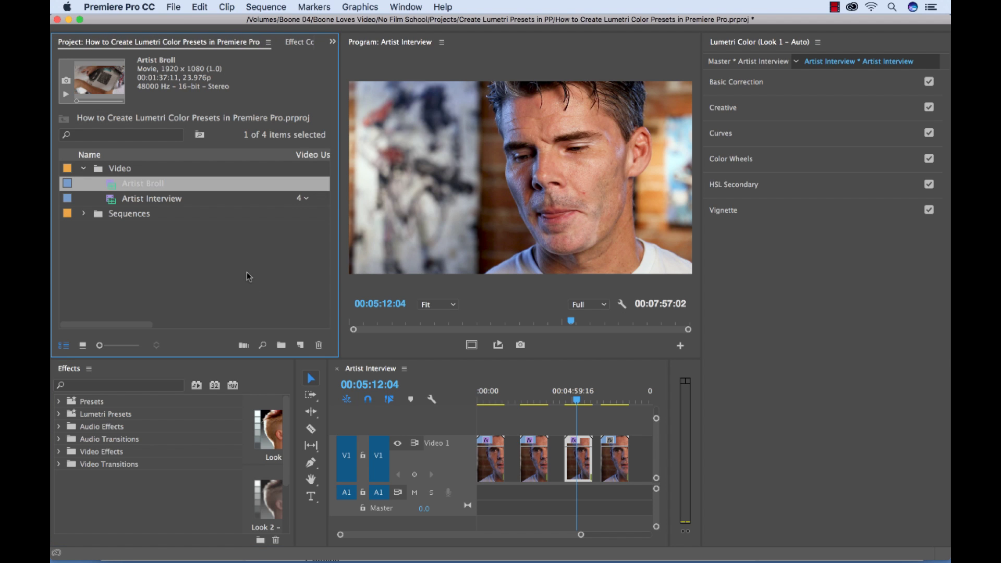
left_click(299, 347)
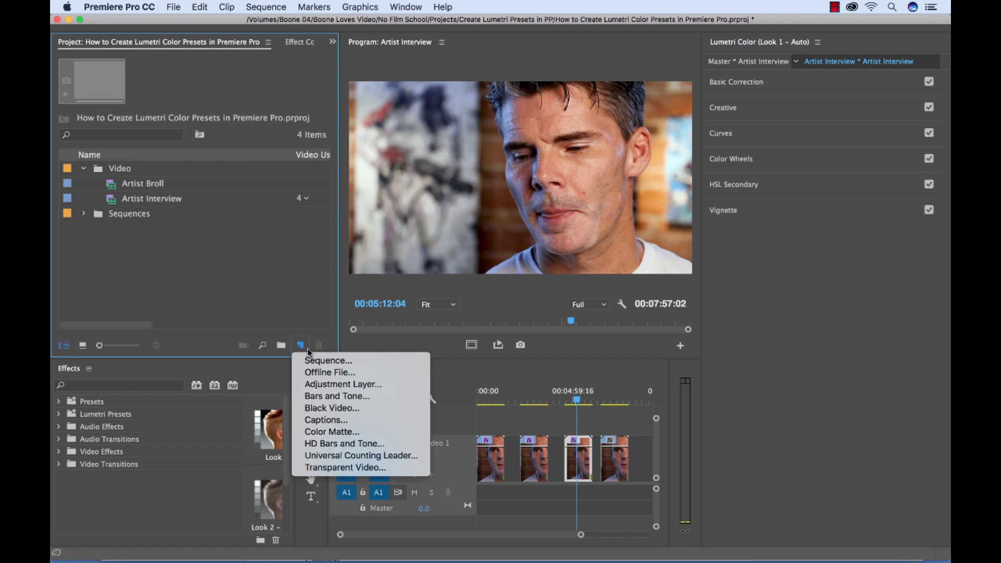
left_click(338, 382)
key("Return")
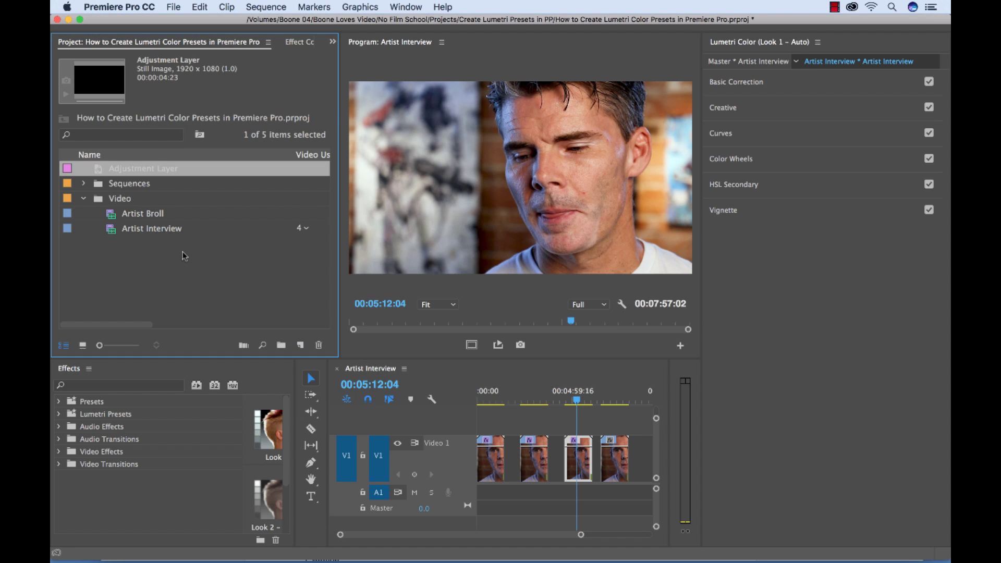
left_click_drag(96, 165, 482, 429)
Lengthen the adjustment layer to cover more of the first interview clip.
key("Home")
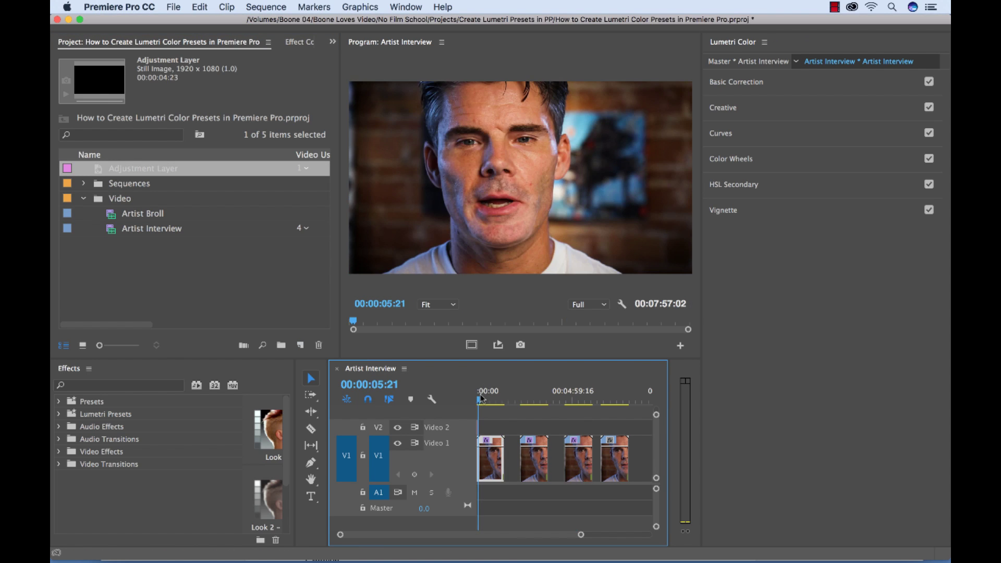
key("=")
left_click_drag(482, 427, 642, 430)
key("minus")
Remove the Lumetri Color effect from the first interview clip.
left_click(521, 400)
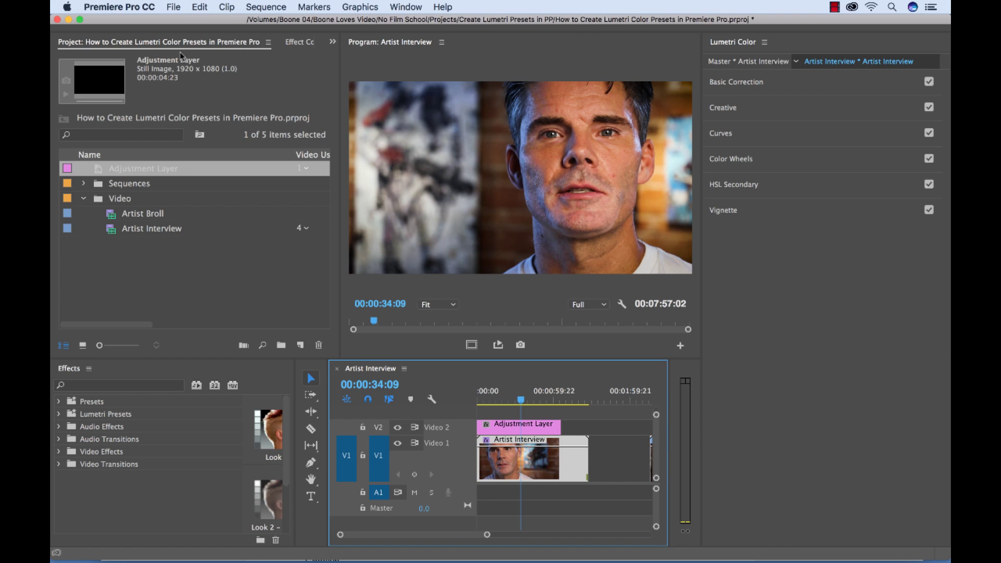
left_click(301, 42)
left_click(107, 129)
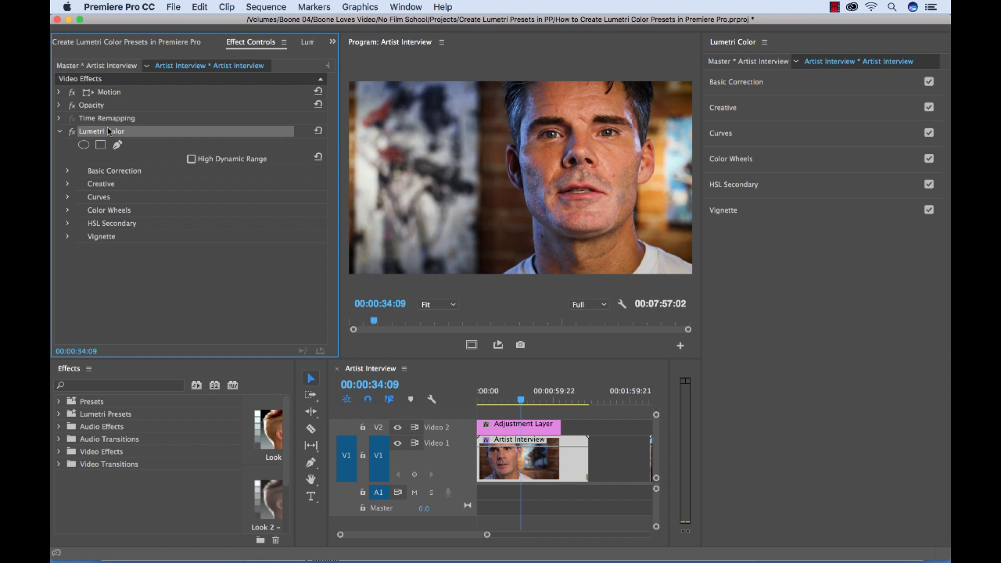
key("Delete")
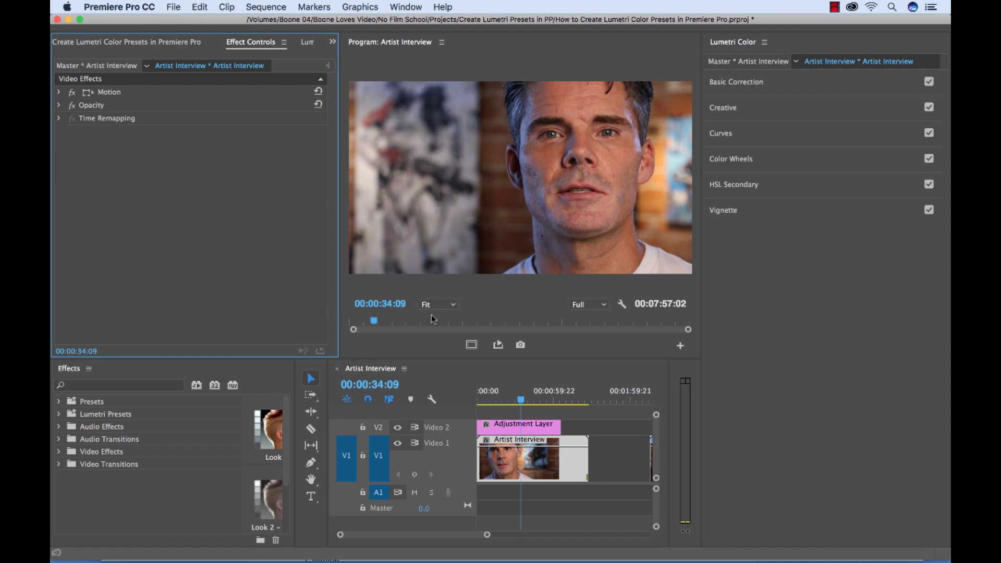
Apply the Look 2 – Low Contrast preset to the adjustment layer.
left_click(59, 402)
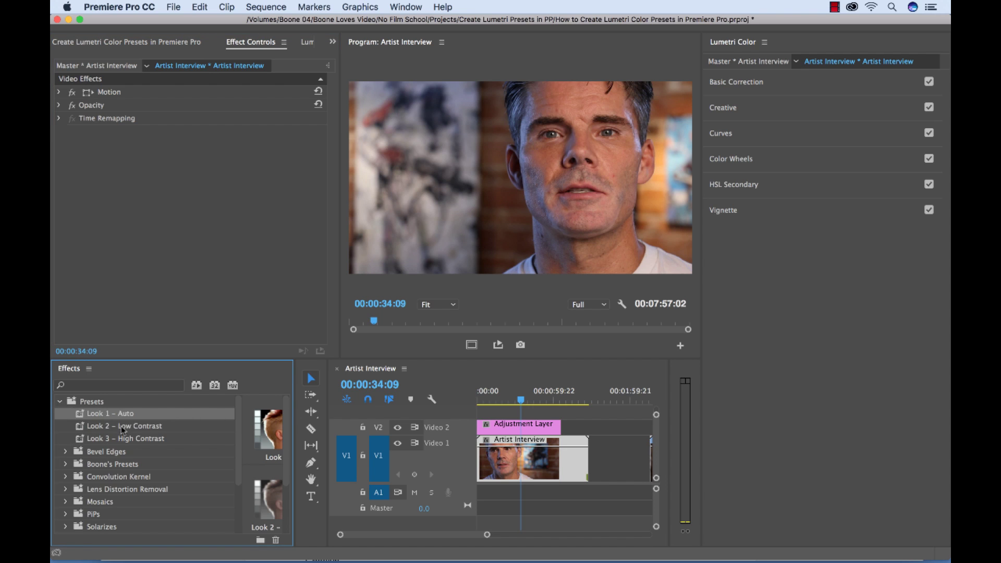
left_click(125, 427)
left_click_drag(125, 428, 627, 424)
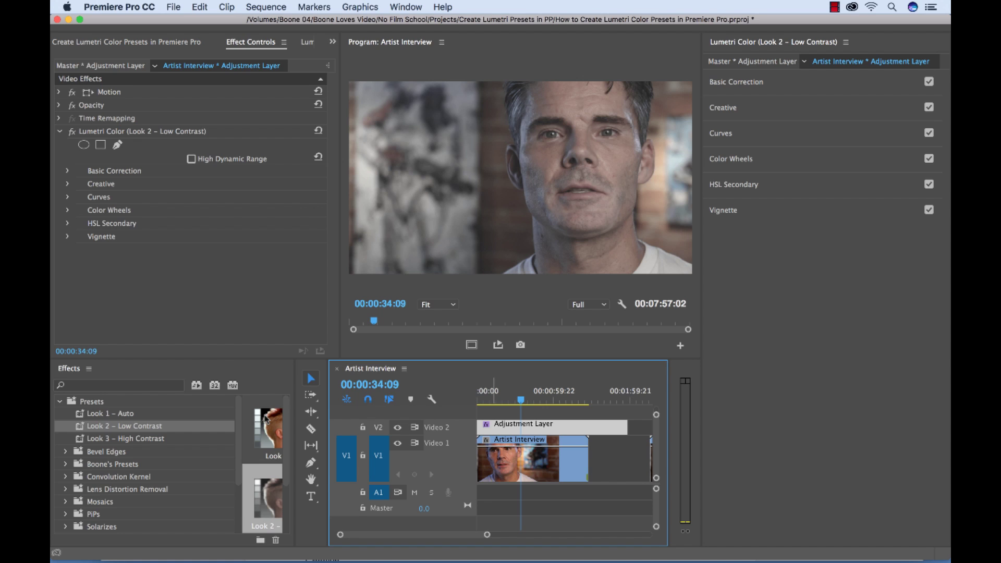
Delete the adjustment layer from the timeline.
left_click(60, 402)
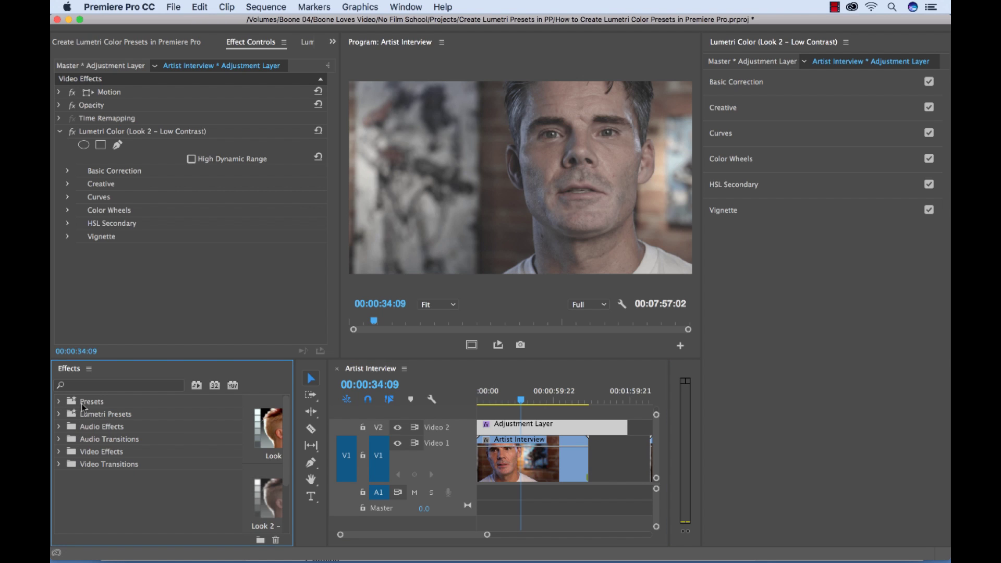
left_click(104, 415)
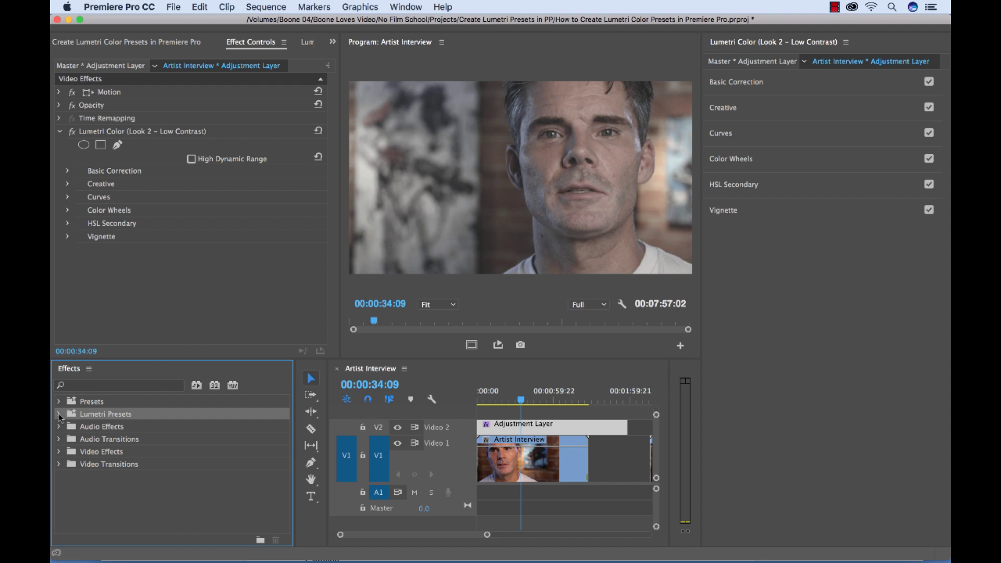
left_click(565, 428)
key("Delete")
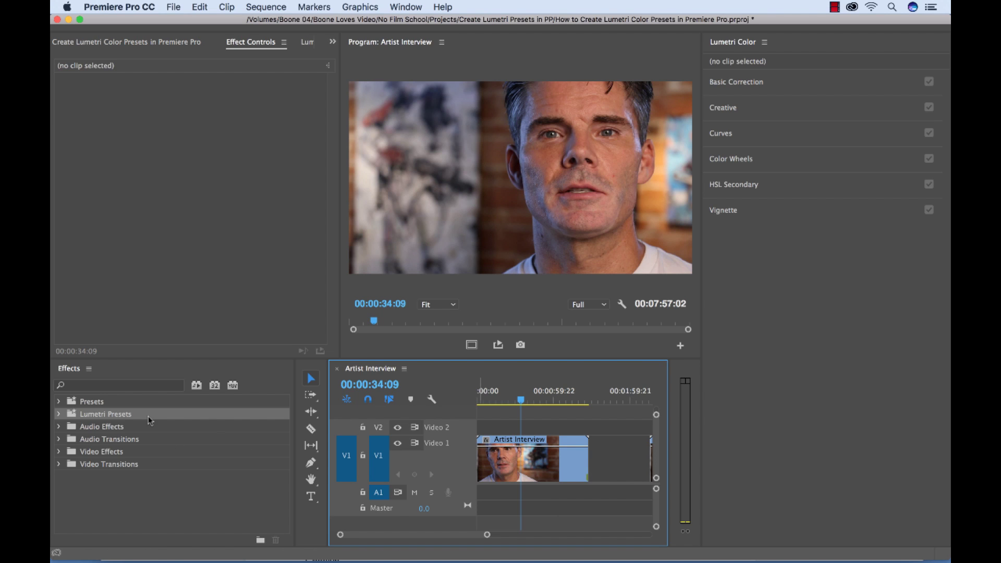
Expand Lumetri Presets > SpeedLooks > Cameras > Canon 7D to list its looks.
left_click(58, 414)
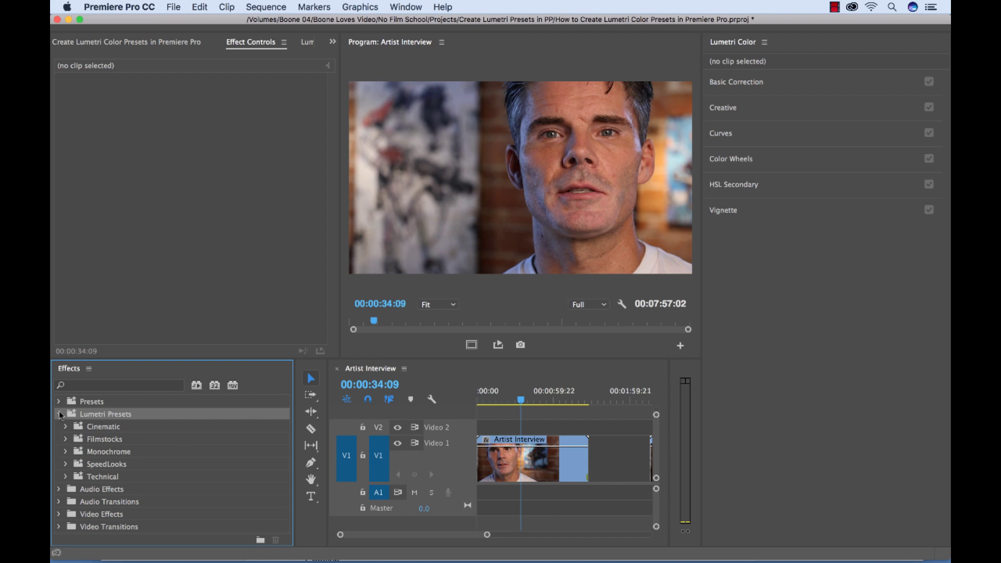
left_click(65, 464)
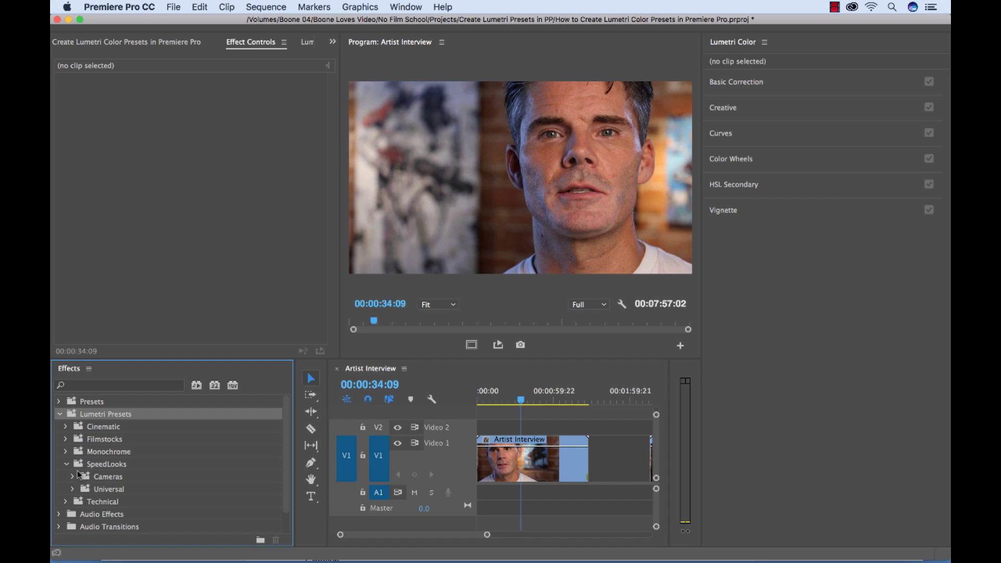
left_click(73, 476)
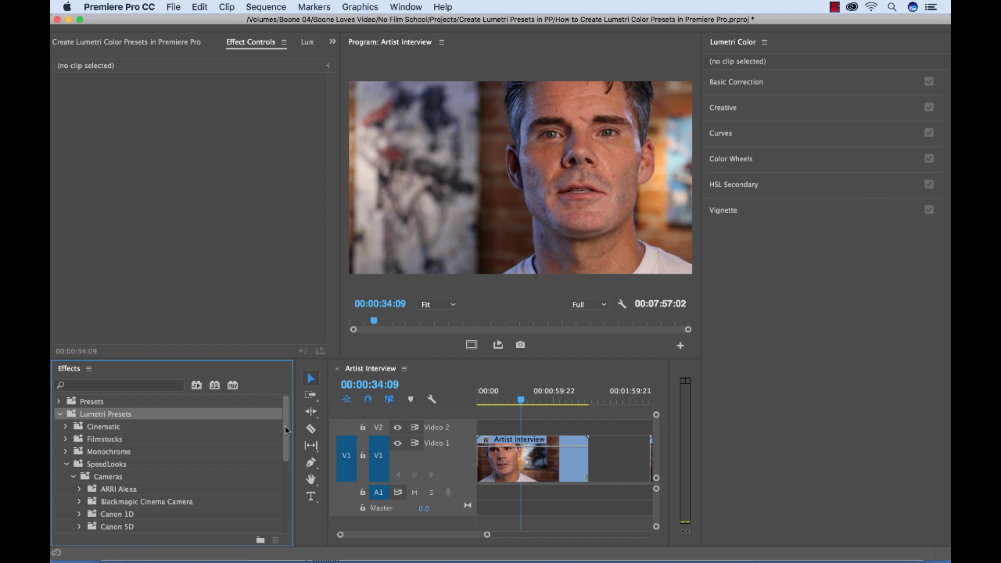
left_click_drag(286, 430, 286, 476)
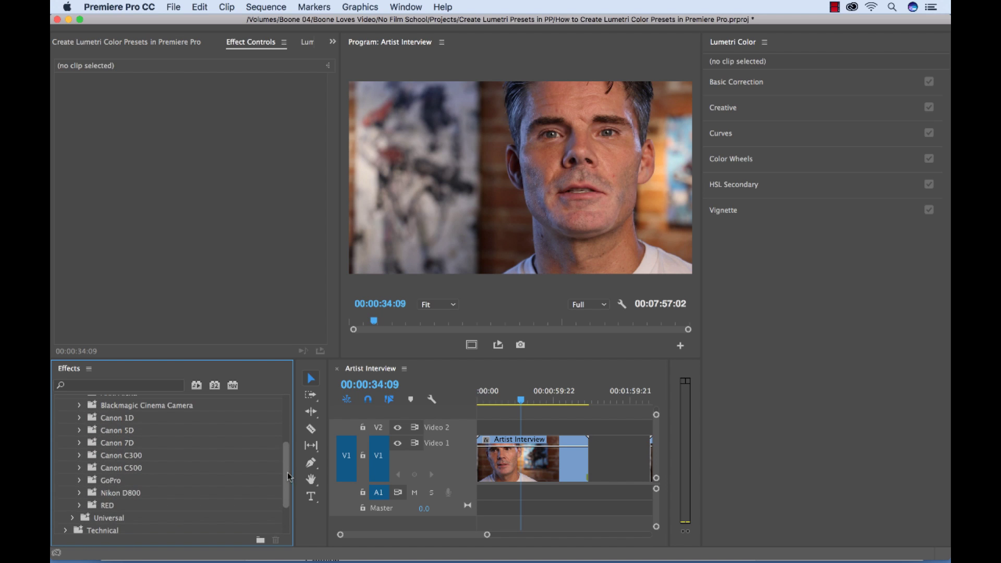
left_click(79, 443)
scroll(287, 409, "down", 2)
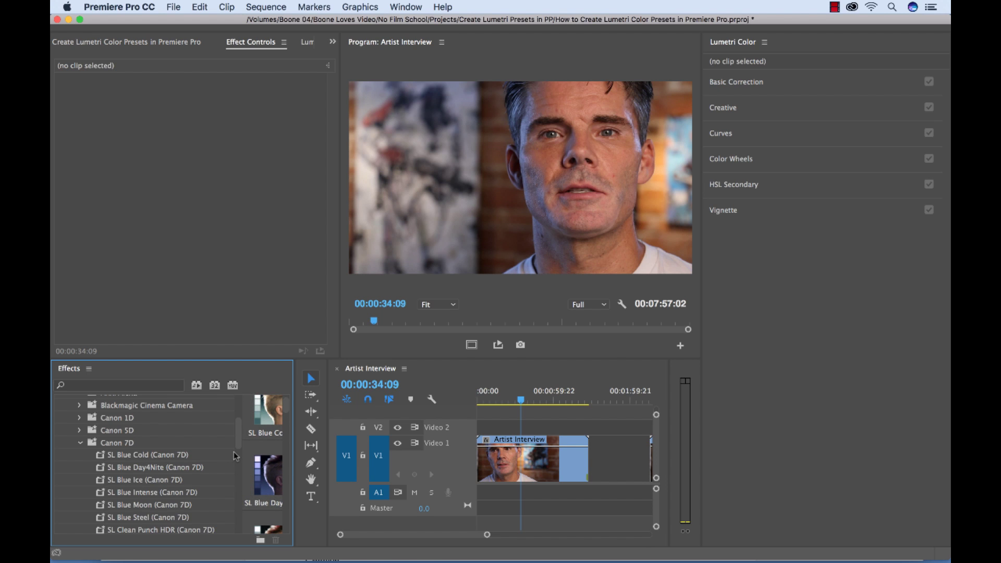
Preview the Canon 7D look thumbnails maximized, then drag SL Noir 1965 (Canon 7D) onto the first interview clip.
key("grave")
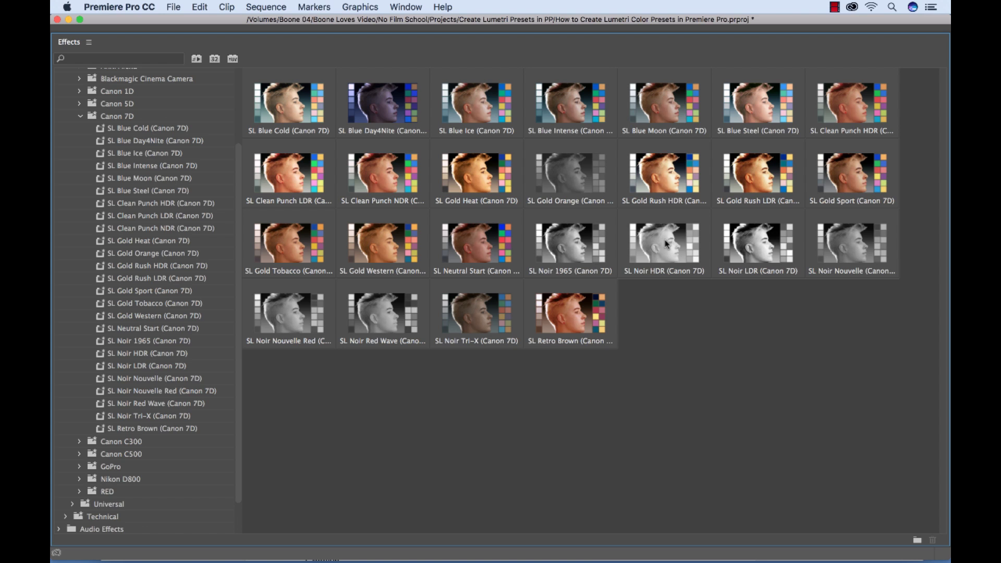
key("grave")
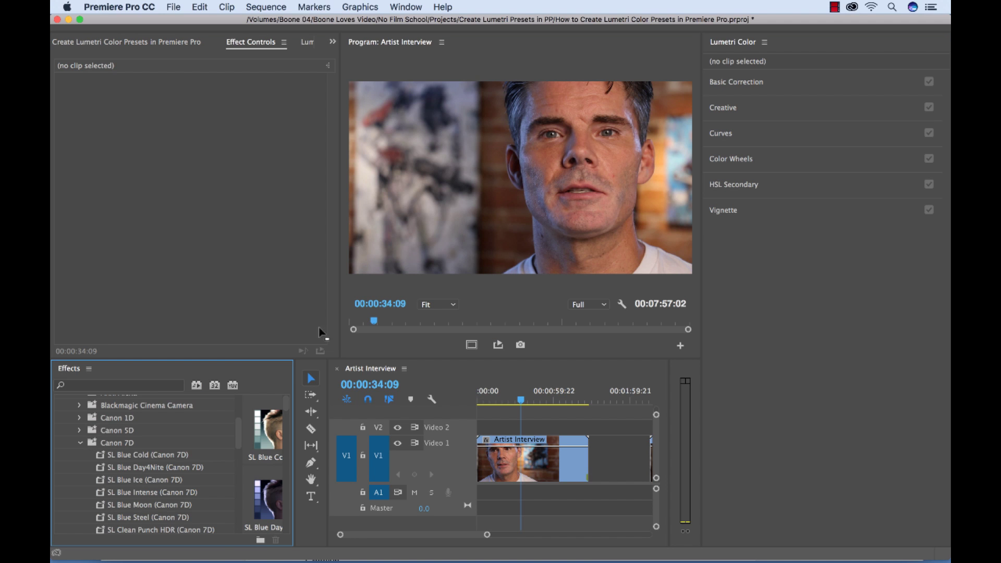
scroll(134, 451, "down", 10)
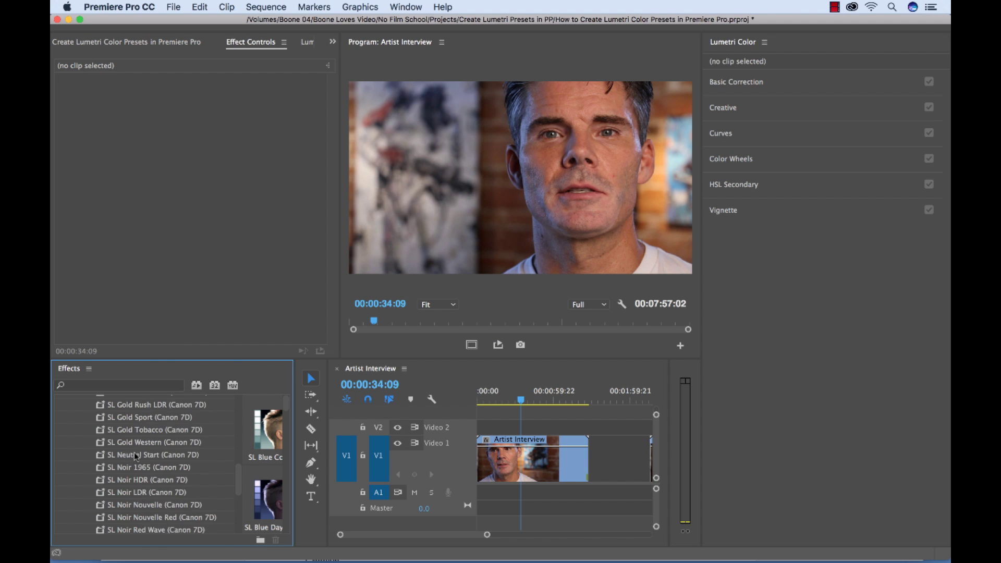
scroll(133, 452, "down", 2)
left_click(139, 443)
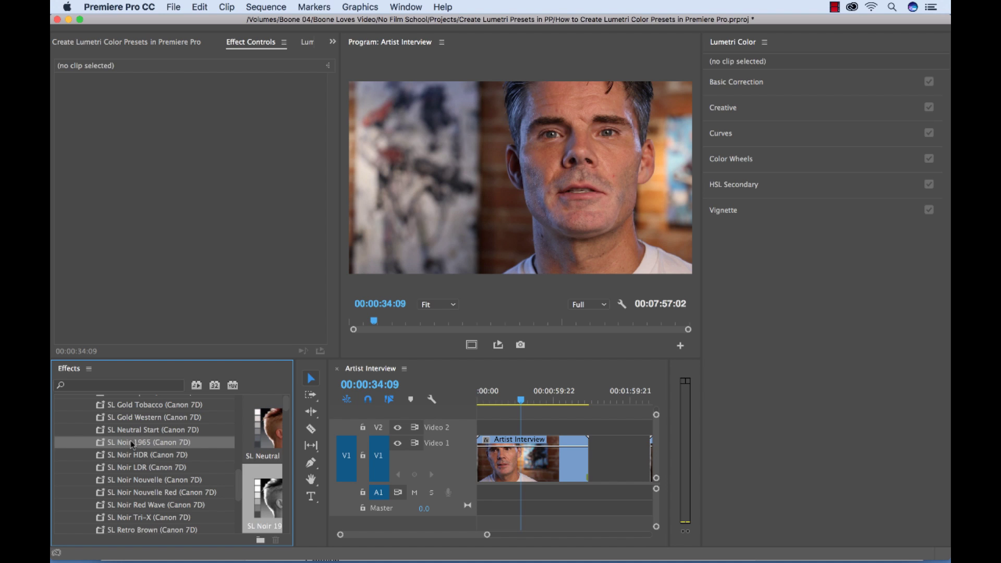
left_click_drag(130, 440, 523, 467)
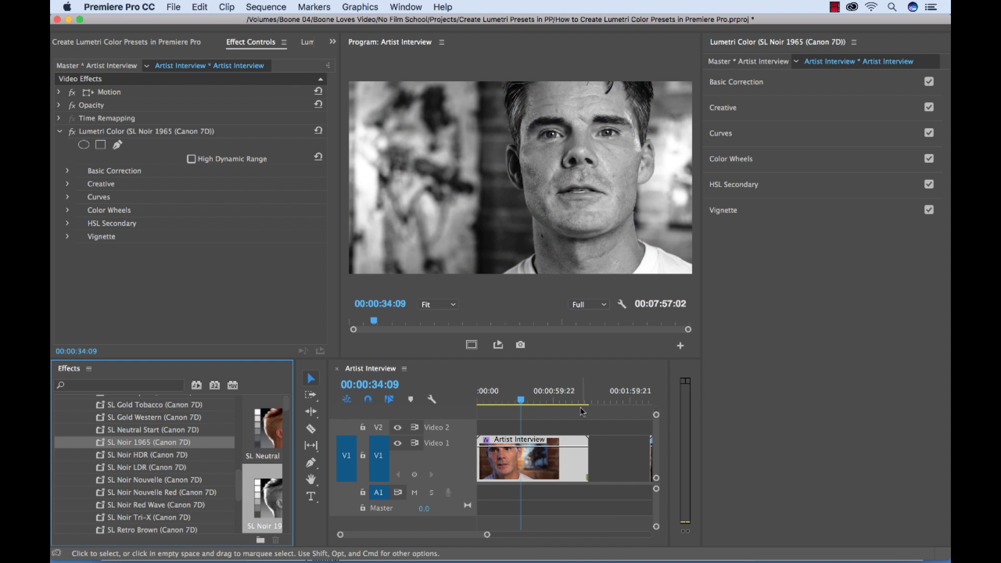